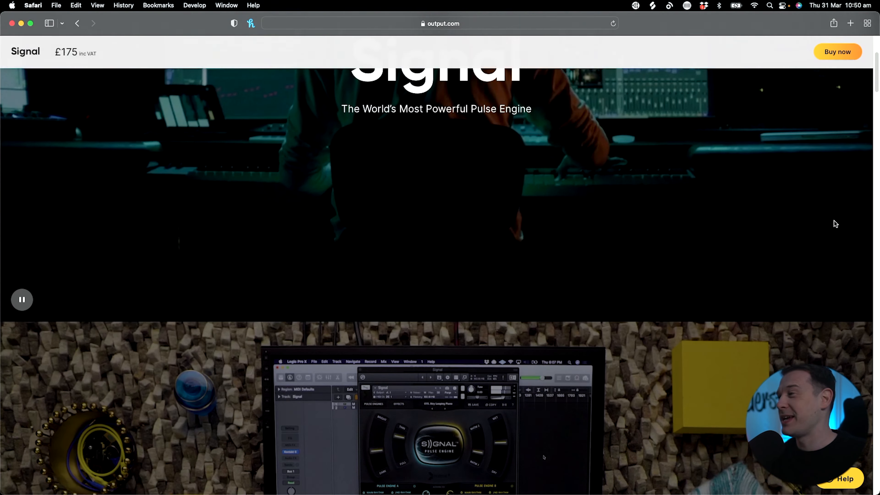
pyautogui.scroll(-10, 835, 222)
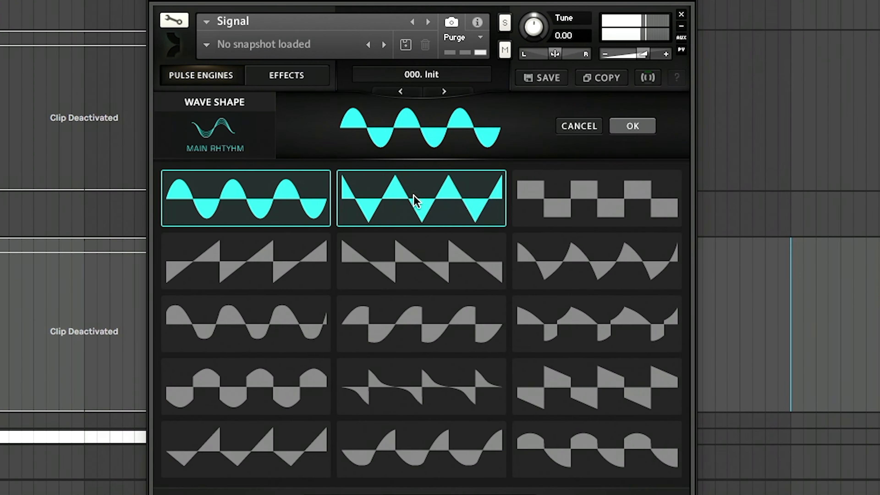
# Step: Try the triangle and square wave shapes for the main rhythm and switch on Pulse A's Delay 1 effect
pyautogui.click(415, 200)
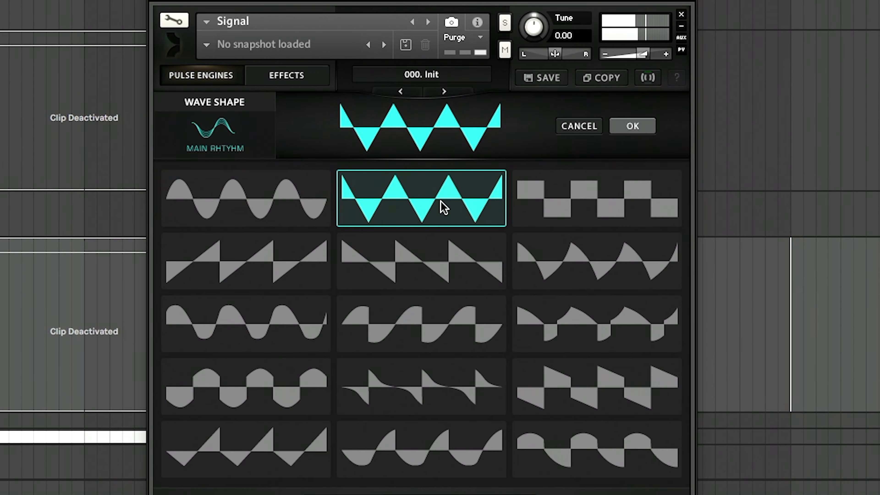
pyautogui.click(615, 199)
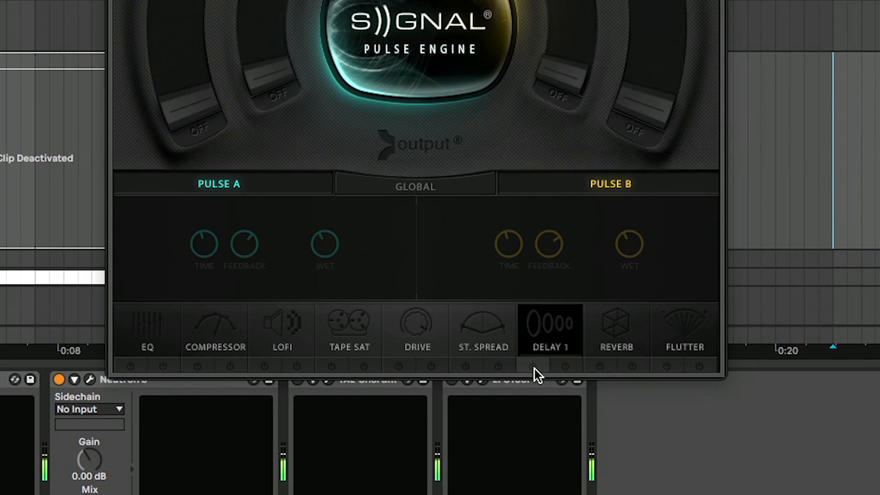
pyautogui.click(534, 367)
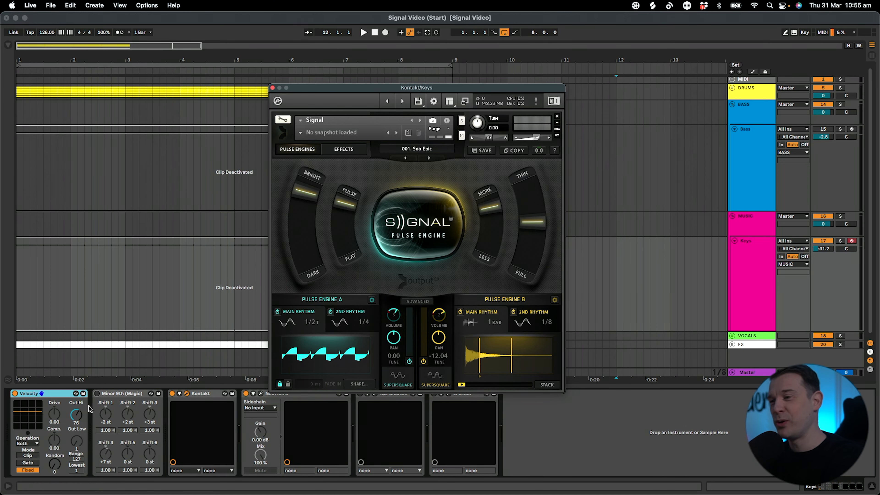
# Step: Turn on the Minor 9th (Magic) chord device and step through the Signal presets to 003. Dark Clacks
pyautogui.click(97, 394)
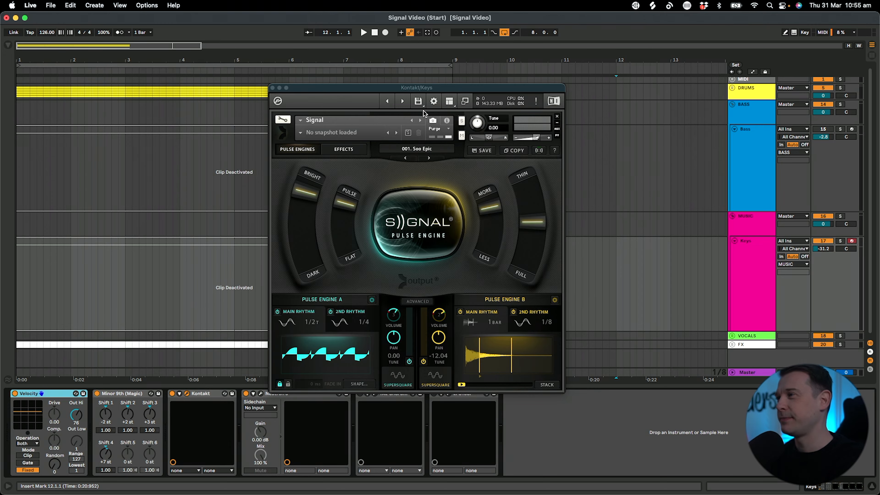
pyautogui.click(447, 122)
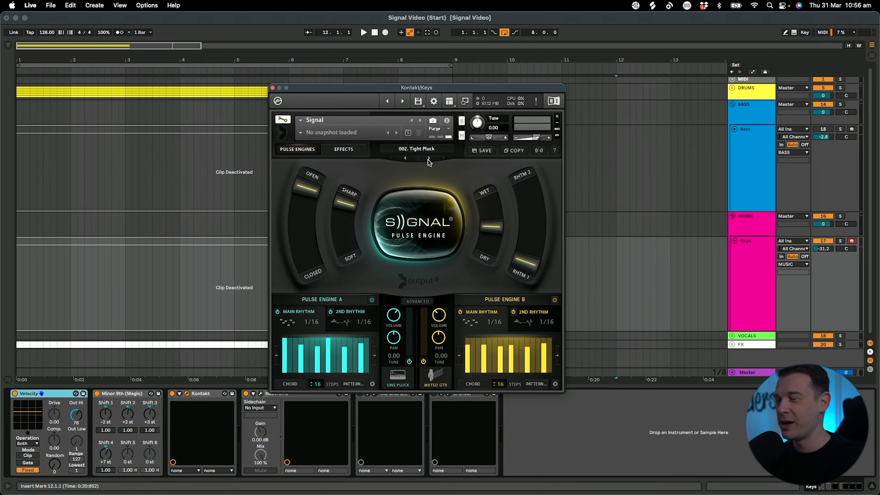
pyautogui.click(429, 161)
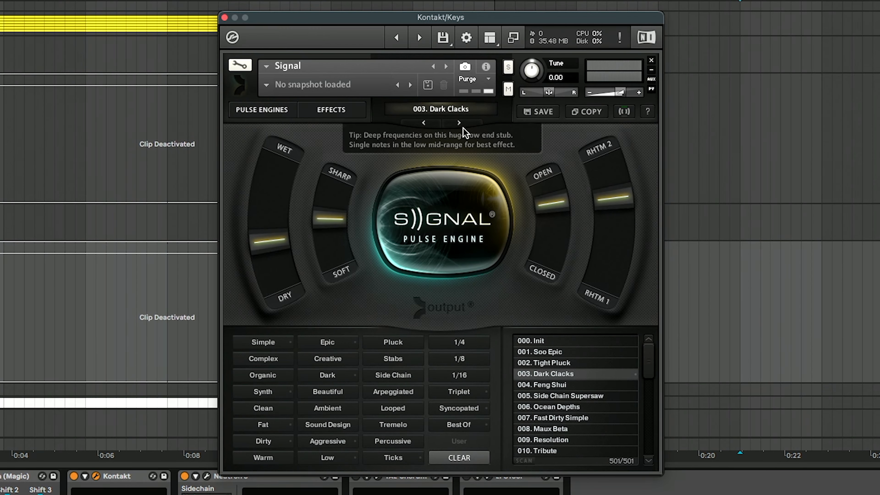
# Step: Load the 000. Init preset and turn off the main rhythm of Pulse Engine A
pyautogui.click(540, 341)
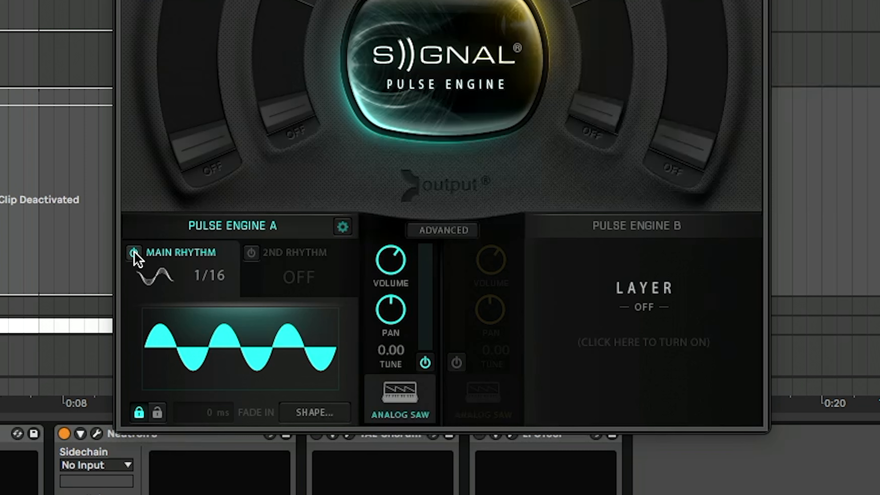
pyautogui.click(134, 253)
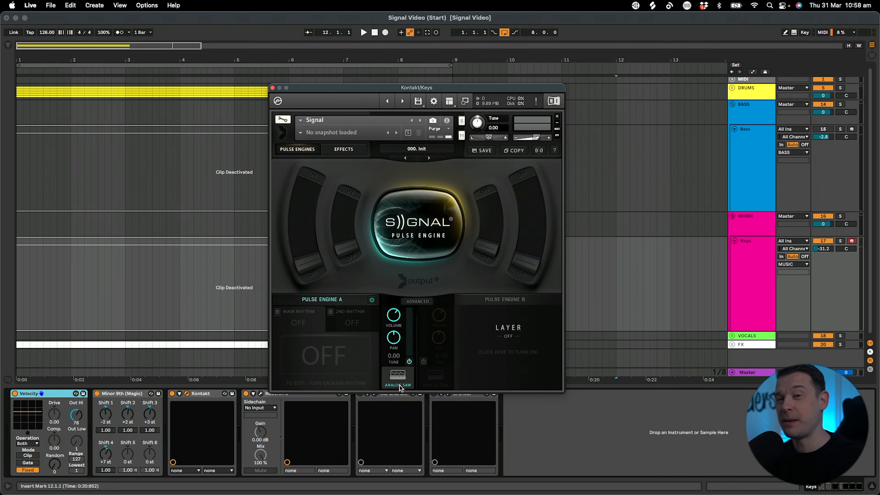
# Step: Audition synth and instrument sources for Pulse Engine A, including Sub Sine, Organ Lead and Upright, and set its source to Elec. Piano
pyautogui.click(398, 377)
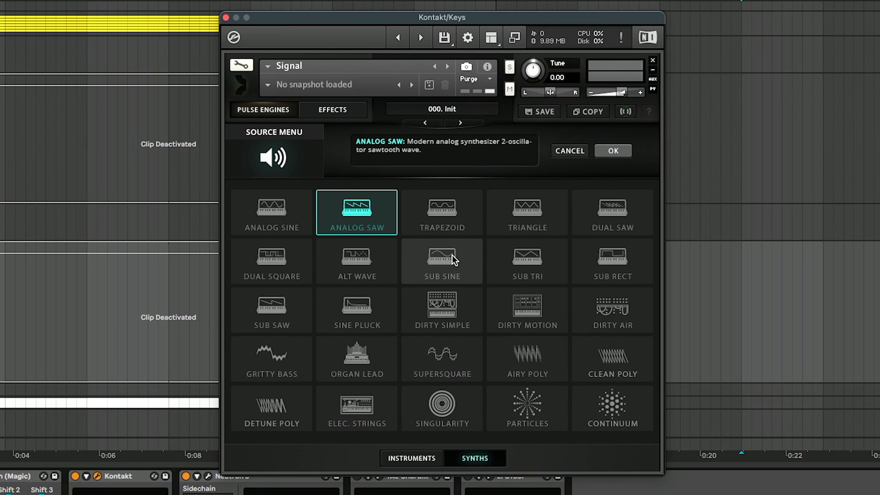
pyautogui.click(454, 260)
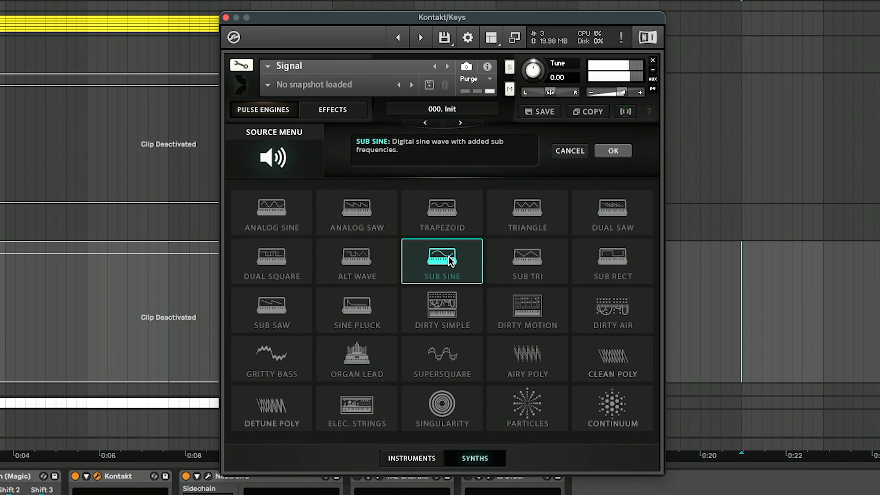
pyautogui.click(503, 262)
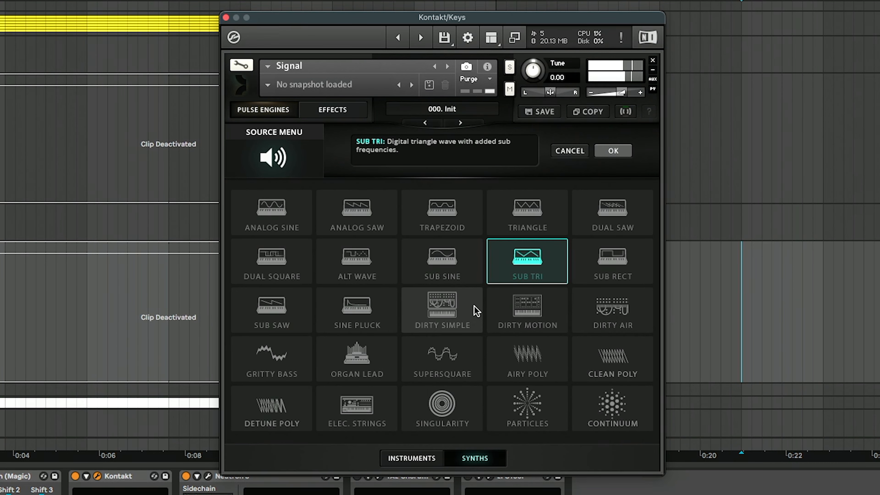
pyautogui.click(273, 318)
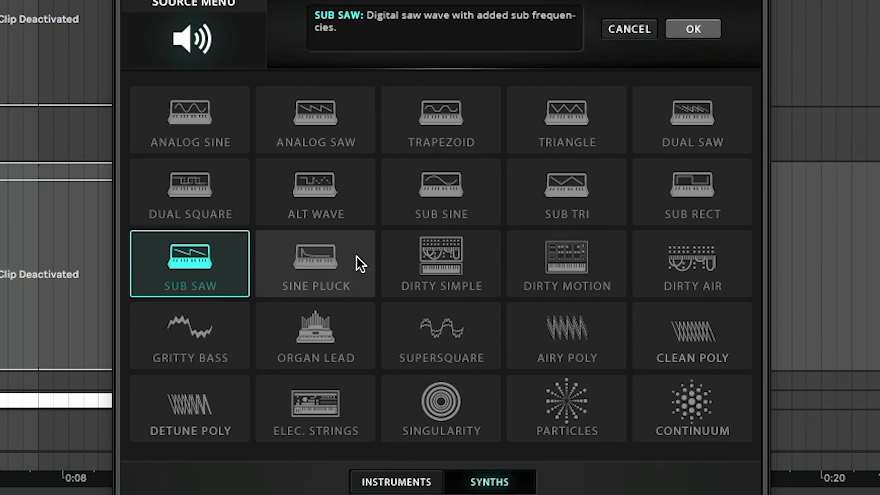
pyautogui.click(331, 334)
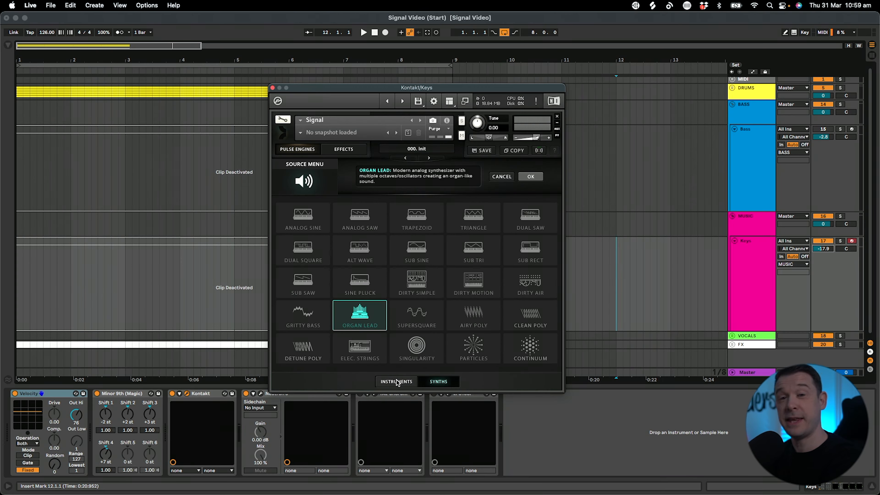
pyautogui.click(397, 481)
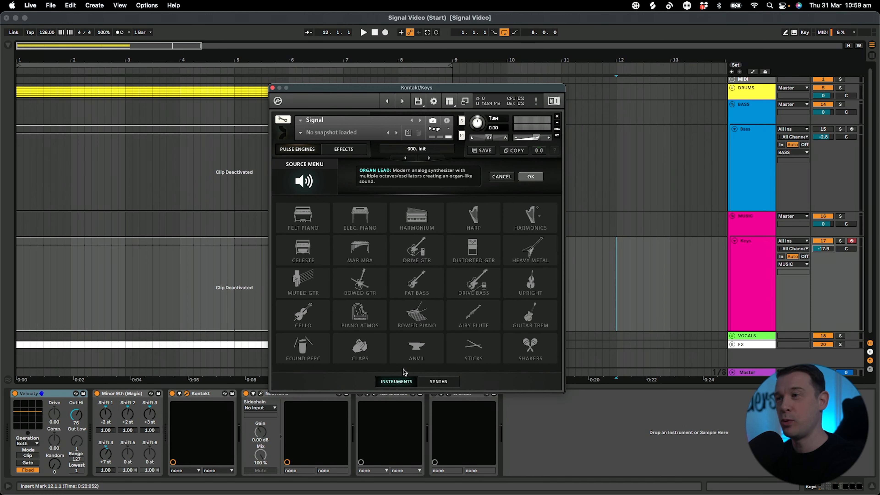
pyautogui.click(533, 279)
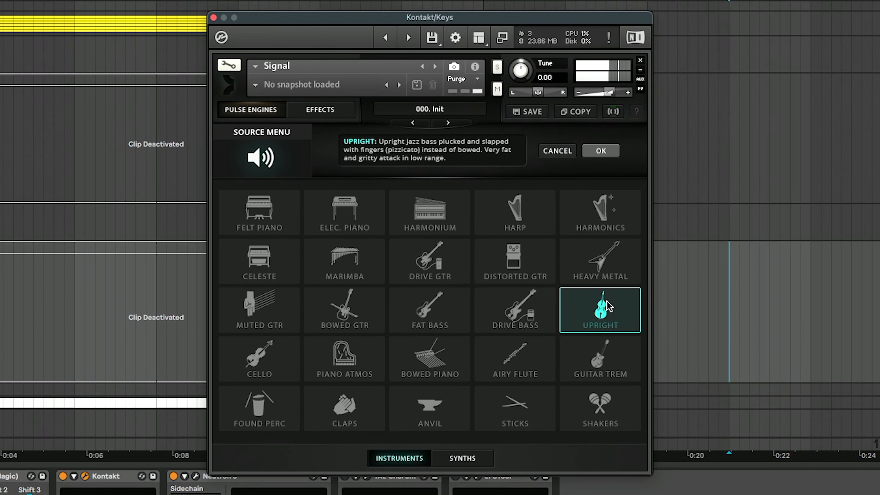
pyautogui.click(431, 356)
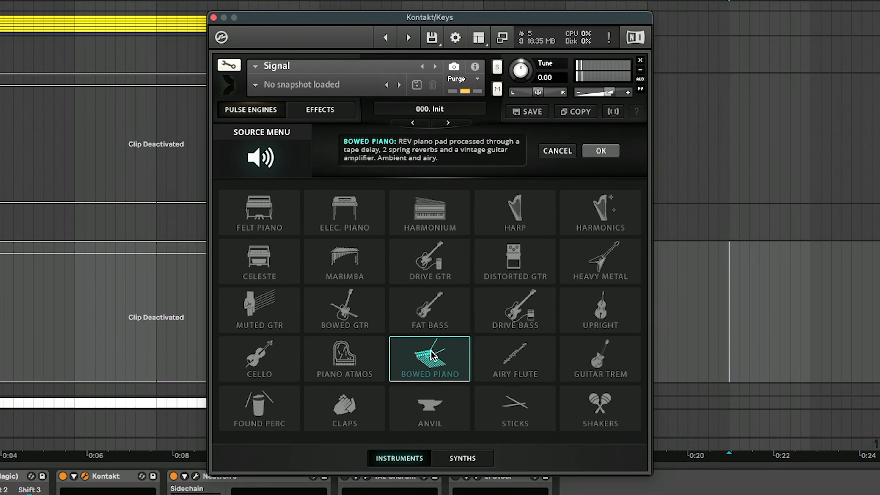
pyautogui.click(525, 356)
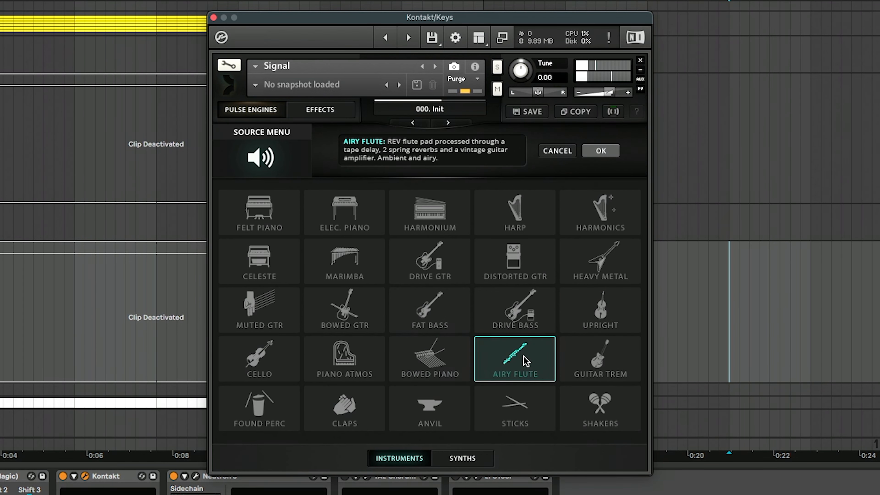
pyautogui.click(608, 354)
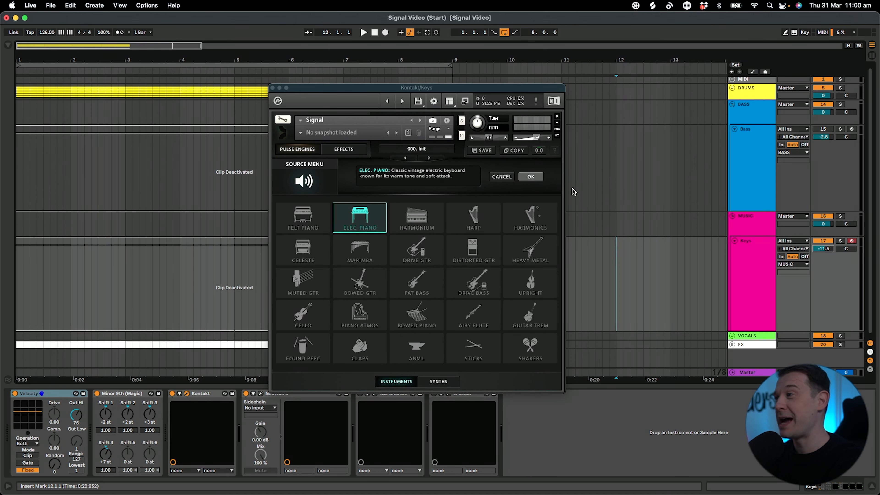
pyautogui.click(537, 179)
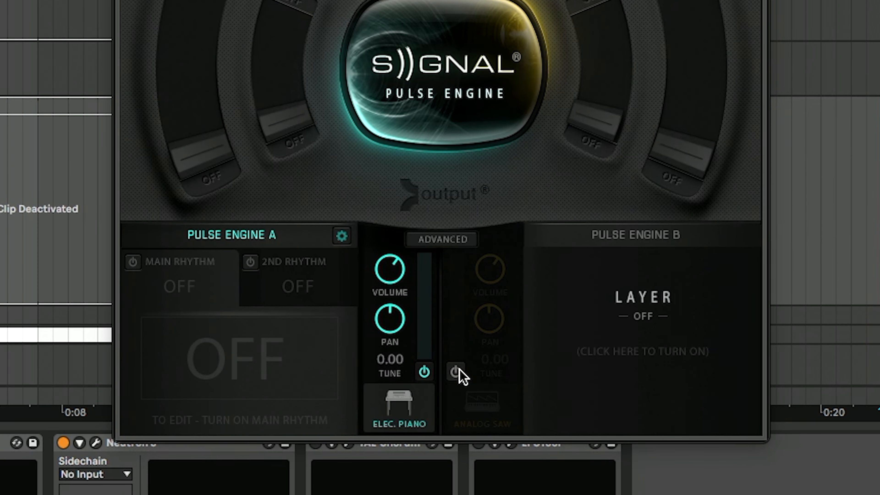
# Step: Switch on Pulse Engine B as a second layer and lower its volume
pyautogui.click(458, 371)
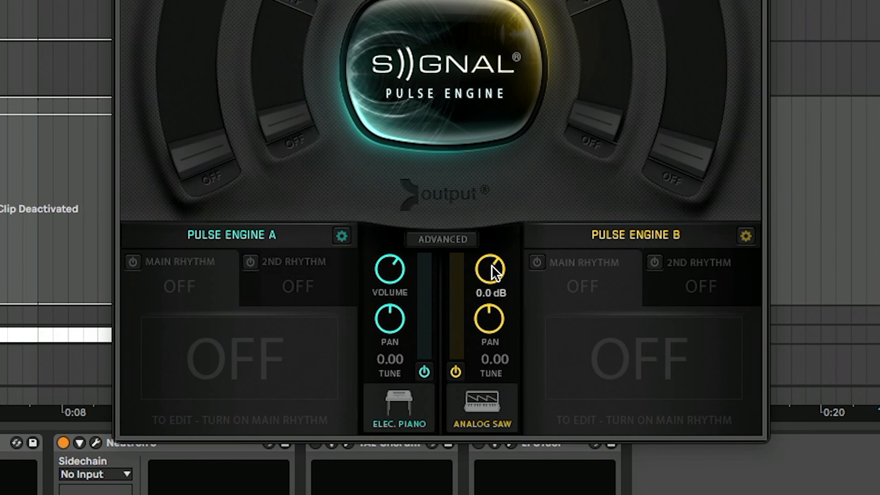
pyautogui.moveTo(494, 273); pyautogui.dragTo(503, 329)
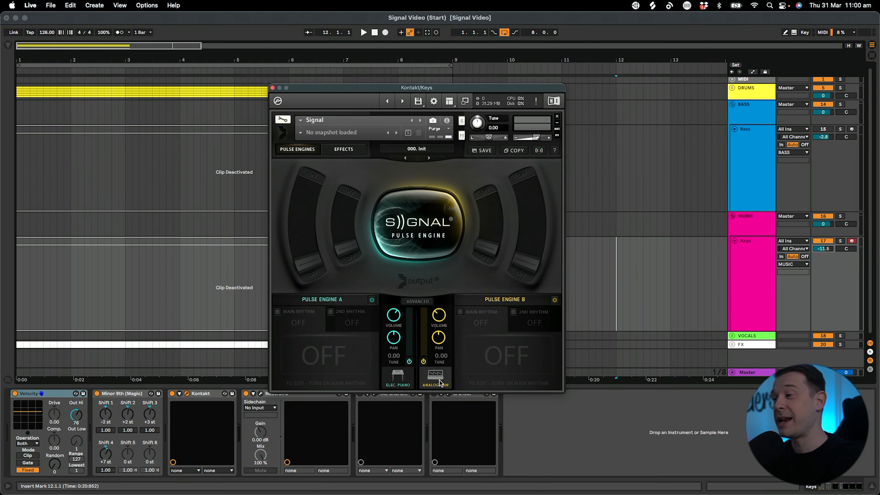
# Step: Audition synth sources for Pulse Engine B, including Dirty Simple, Sub Saw and Analog Sine, and set its source to Clean Poly
pyautogui.click(483, 408)
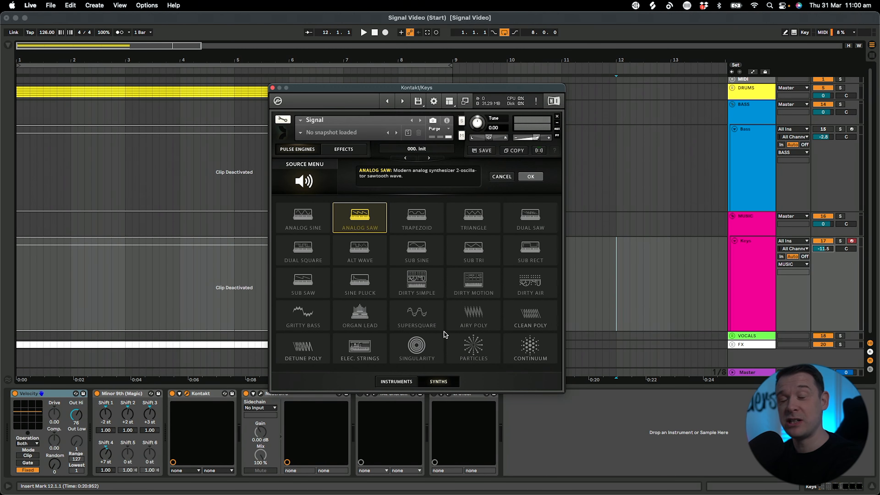
pyautogui.click(410, 282)
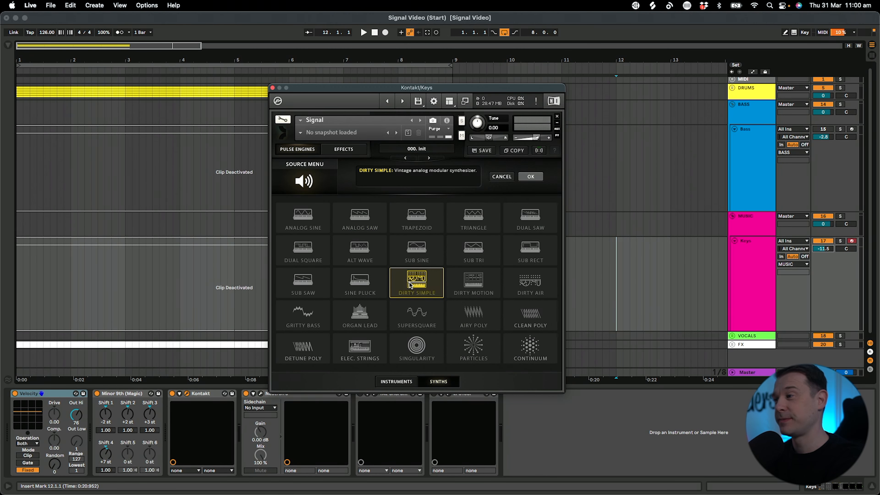
pyautogui.click(363, 291)
pyautogui.click(315, 283)
pyautogui.click(356, 250)
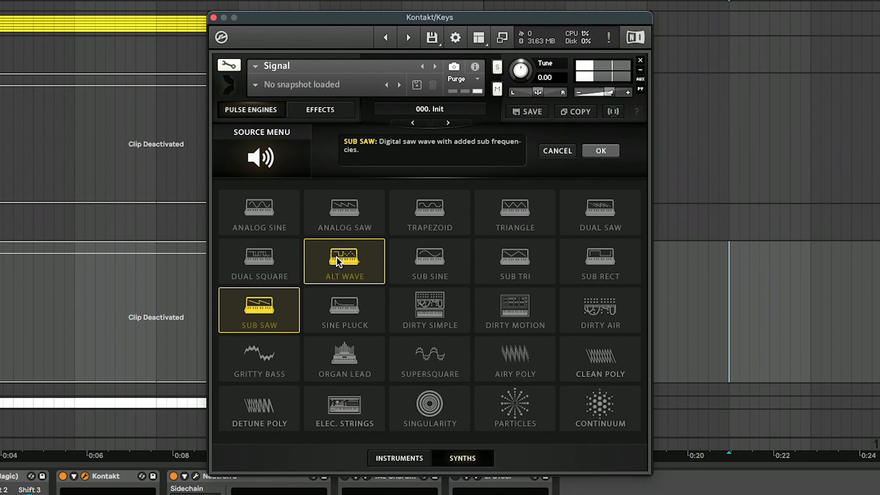
pyautogui.click(364, 208)
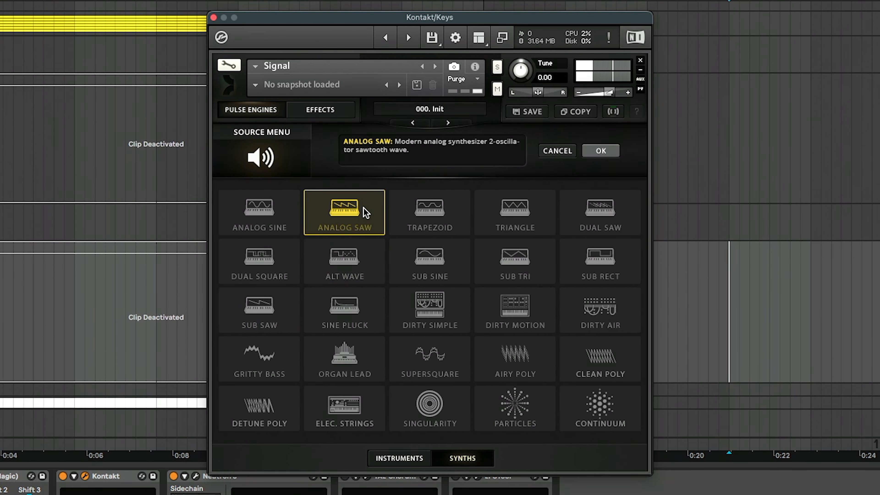
pyautogui.click(442, 212)
pyautogui.click(505, 210)
pyautogui.click(515, 259)
pyautogui.click(288, 231)
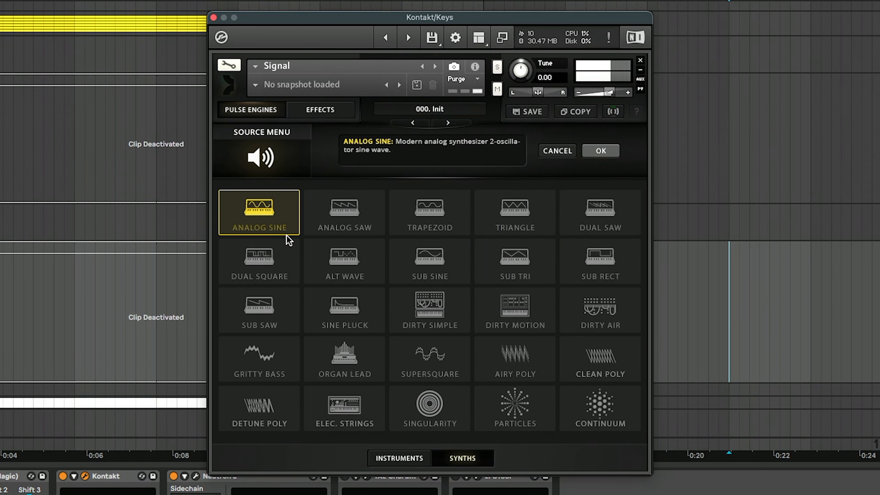
pyautogui.click(416, 357)
pyautogui.click(586, 352)
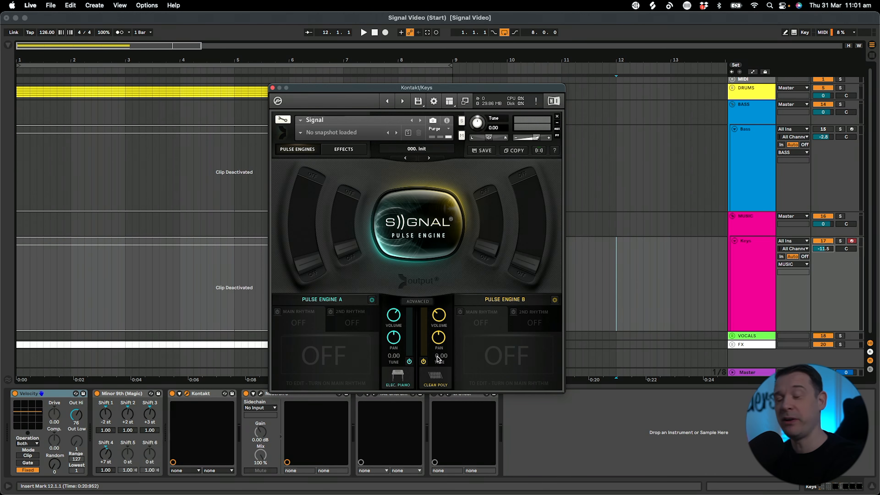
# Step: Tune Pulse Engine B's Clean Poly layer down to -12.00
pyautogui.moveTo(438, 359); pyautogui.dragTo(437, 360)
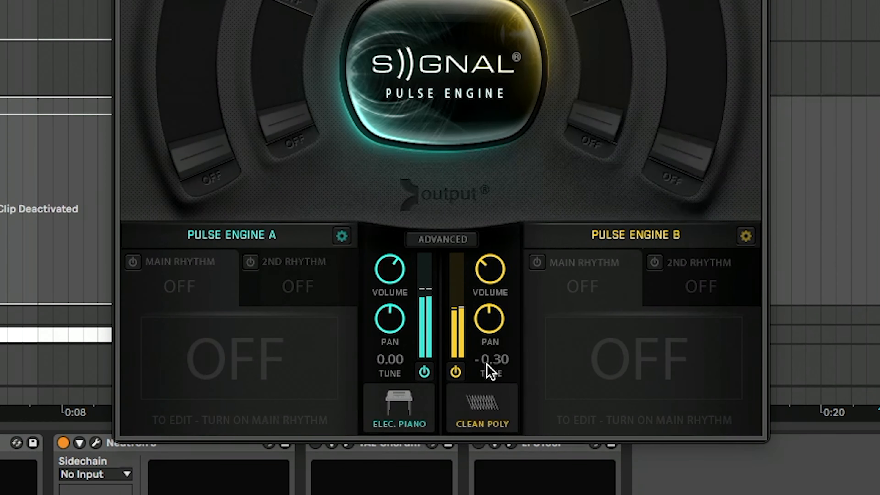
pyautogui.moveTo(488, 370); pyautogui.dragTo(493, 482)
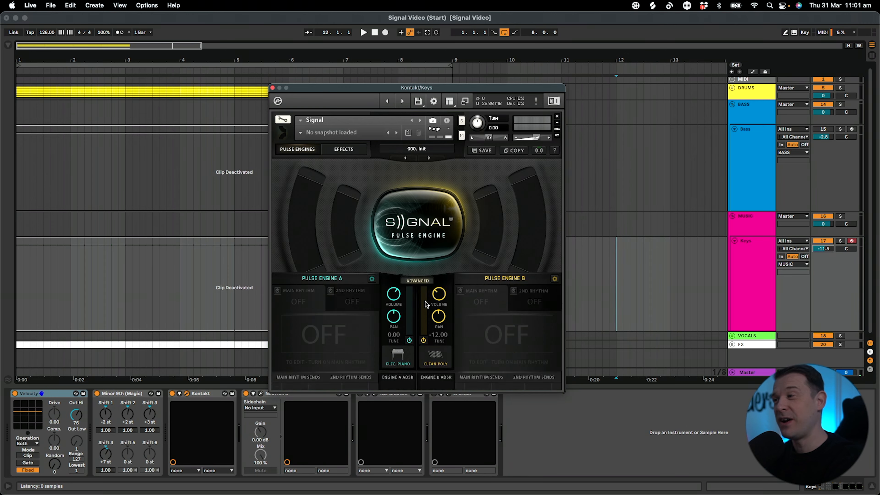
# Step: Show the advanced engine settings and lengthen the volume envelope release of both Engine A and Engine B
pyautogui.click(447, 240)
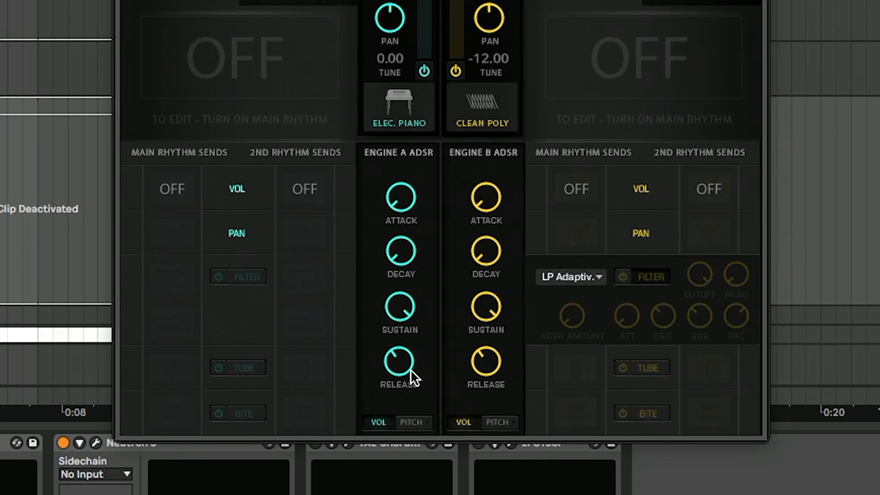
pyautogui.moveTo(399, 360); pyautogui.dragTo(399, 330)
pyautogui.moveTo(491, 364); pyautogui.dragTo(492, 308)
pyautogui.moveTo(399, 359); pyautogui.dragTo(431, 376)
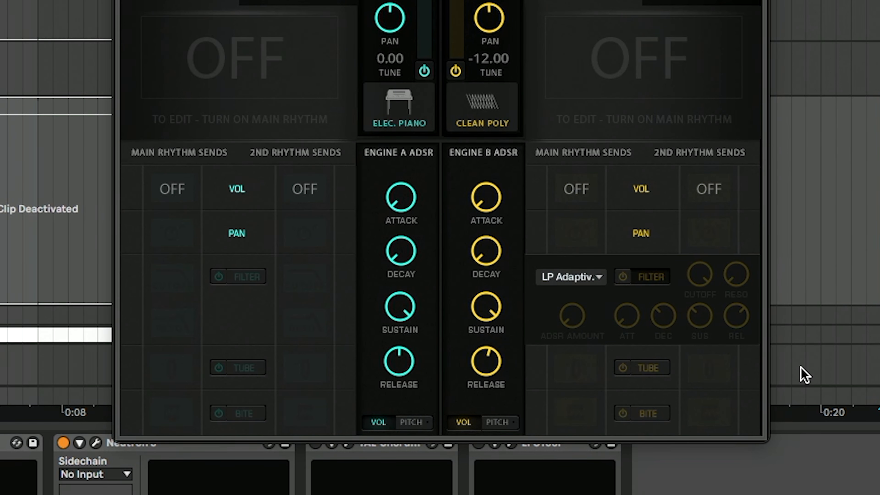
# Step: Enable Pulse Engine B's LP Adaptive filter with the cutoff lowered to 624.9 Hz, and raise the engine's volume slightly
pyautogui.click(623, 281)
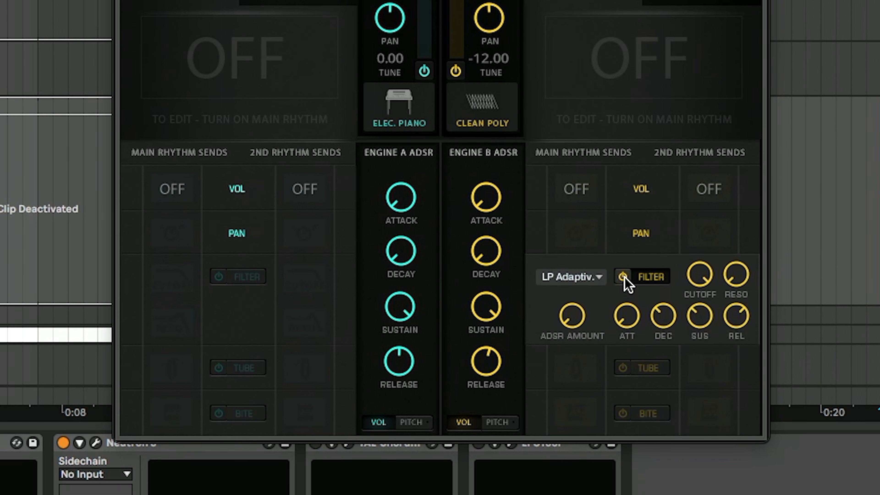
pyautogui.moveTo(711, 275); pyautogui.dragTo(713, 373)
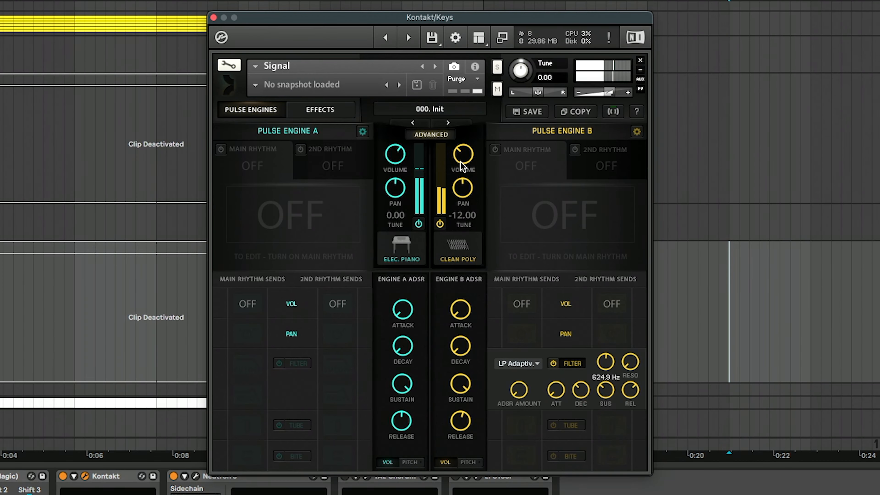
pyautogui.moveTo(460, 161)
pyautogui.mouseDown()
pyautogui.moveTo(464, 132)
pyautogui.moveTo(465, 151)
pyautogui.mouseUp()
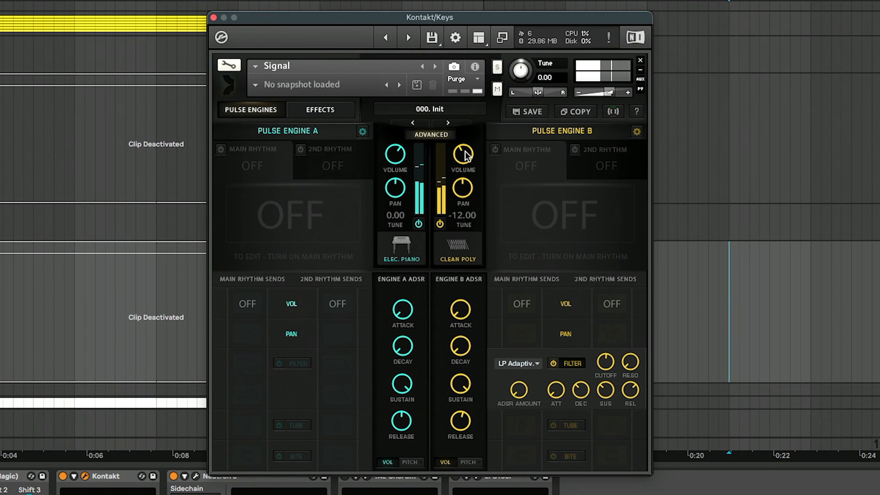
# Step: Turn on Pulse Engine A's main rhythm and choose Wave as its pulse type
pyautogui.click(729, 312)
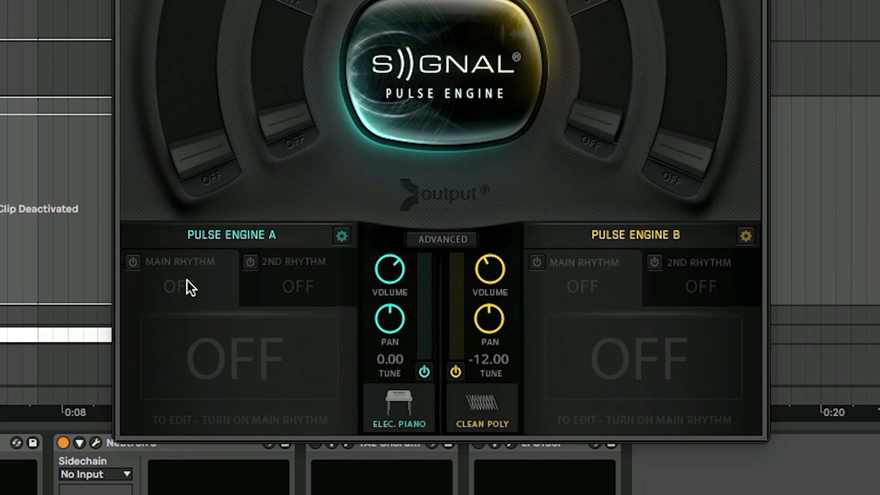
pyautogui.click(134, 262)
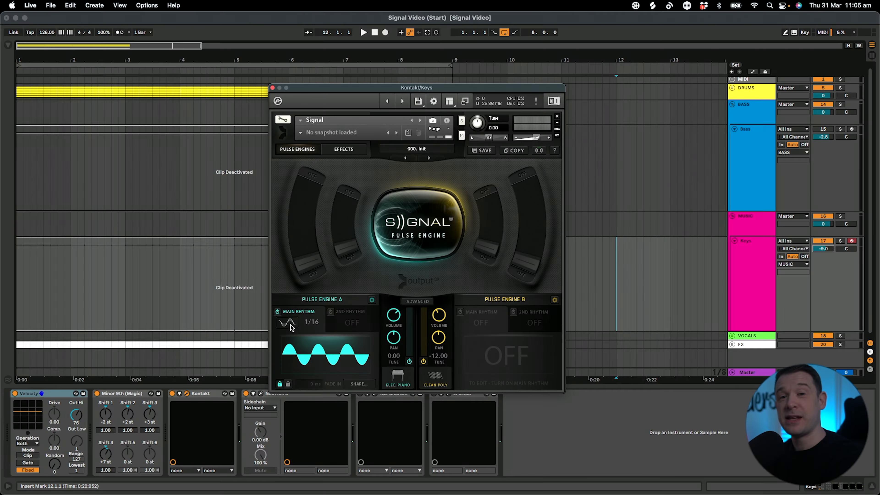
pyautogui.click(291, 327)
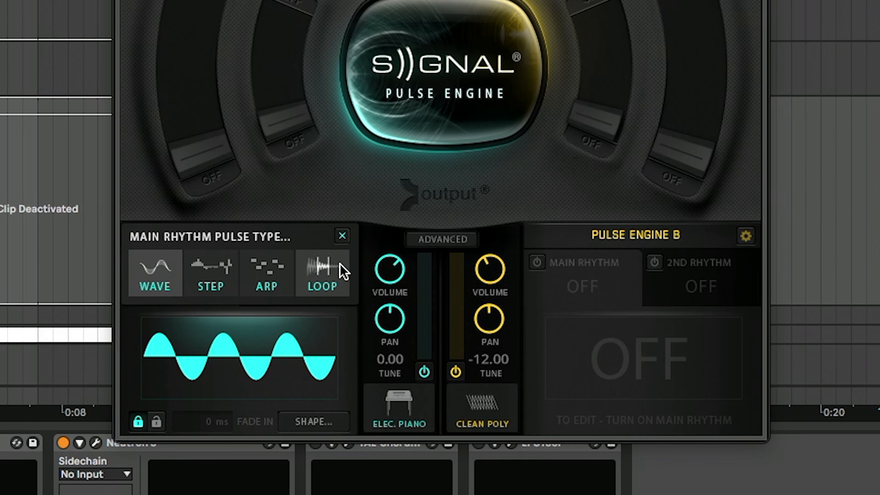
pyautogui.click(156, 274)
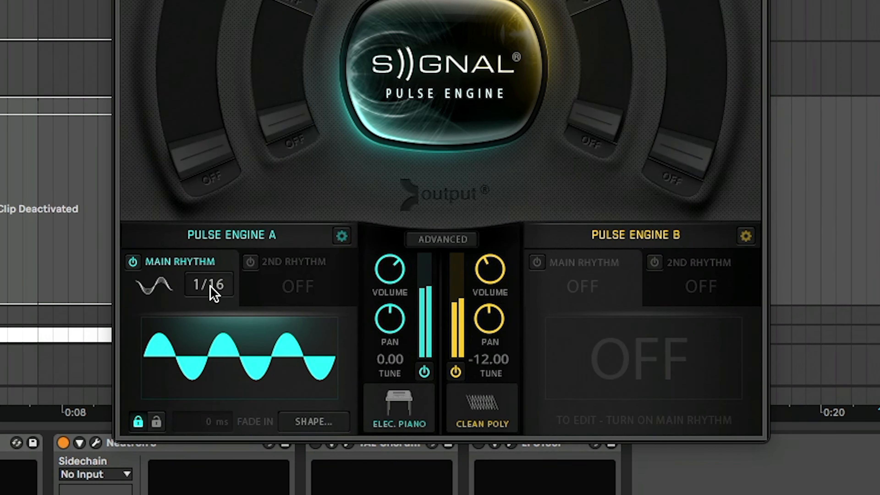
# Step: Audition the 1/32 and 1/4 pulse rates on Pulse Engine A's main rhythm, and set the rate to 1/8
pyautogui.click(312, 322)
pyautogui.click(219, 399)
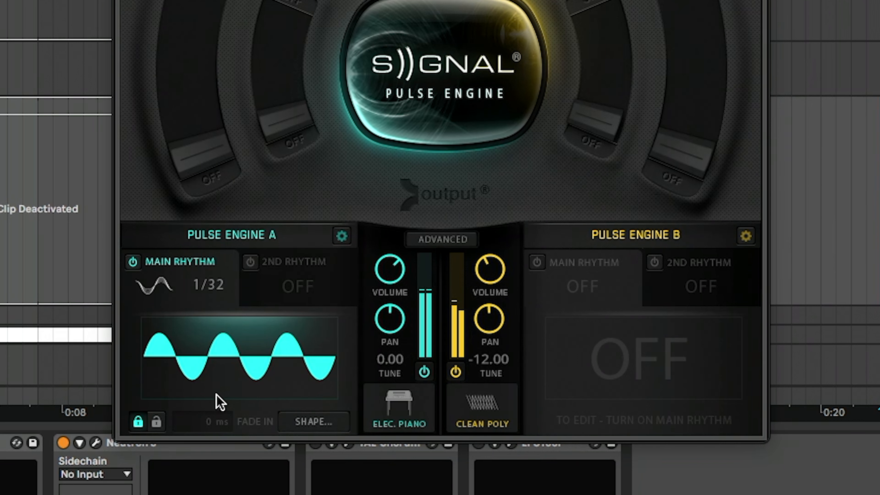
pyautogui.click(220, 285)
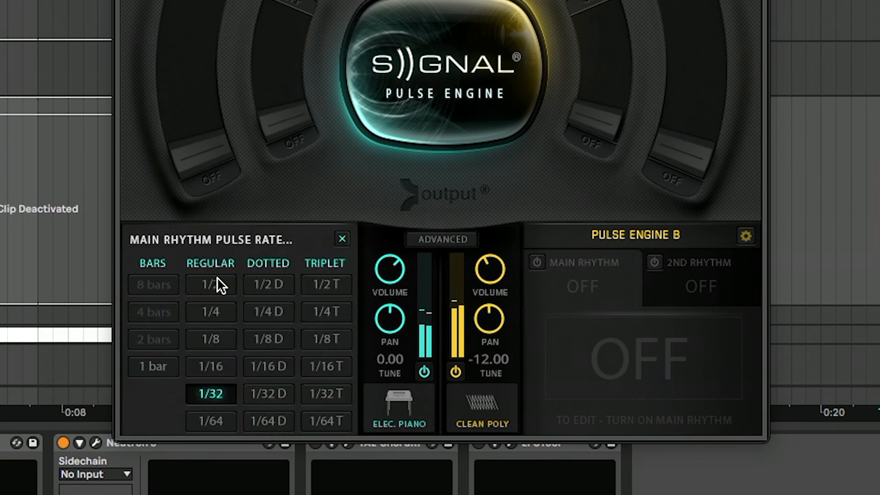
pyautogui.click(216, 311)
pyautogui.click(216, 290)
pyautogui.click(218, 339)
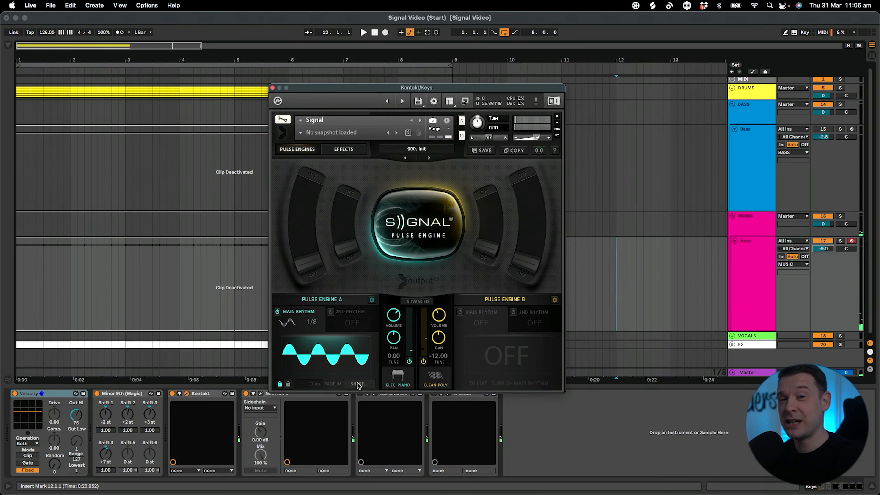
# Step: Try different wave shapes for Pulse Engine A's main rhythm and apply the square wave
pyautogui.click(313, 422)
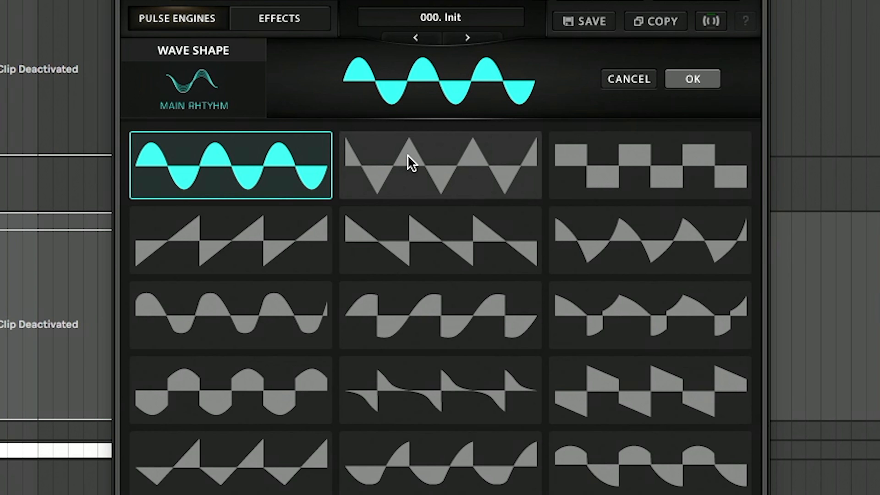
pyautogui.click(407, 216)
pyautogui.click(675, 175)
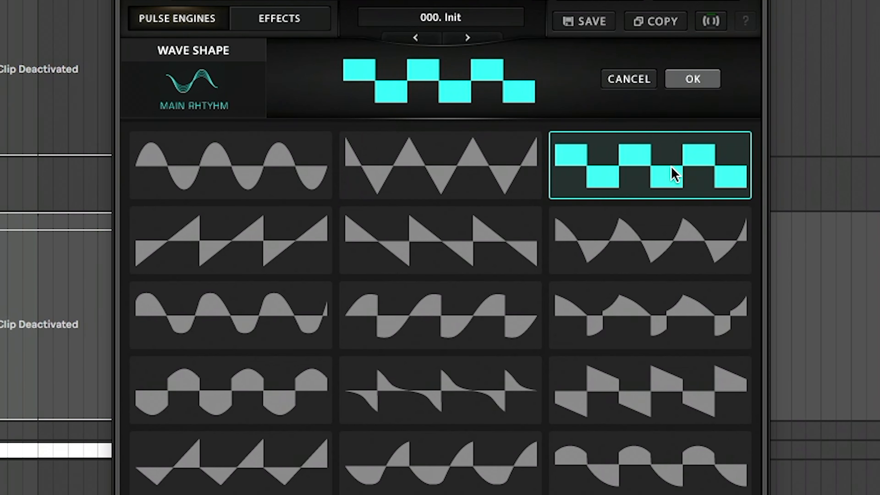
pyautogui.click(647, 249)
pyautogui.click(650, 173)
pyautogui.click(705, 80)
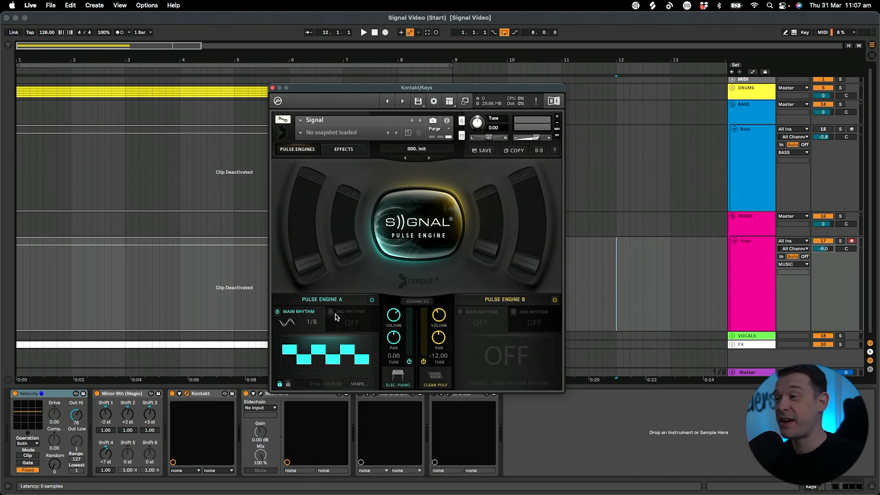
# Step: Try a Step pulse at a 1/2 rate as Pulse Engine A's 2nd rhythm, and turn off both of the engine's rhythms
pyautogui.click(330, 312)
pyautogui.click(345, 314)
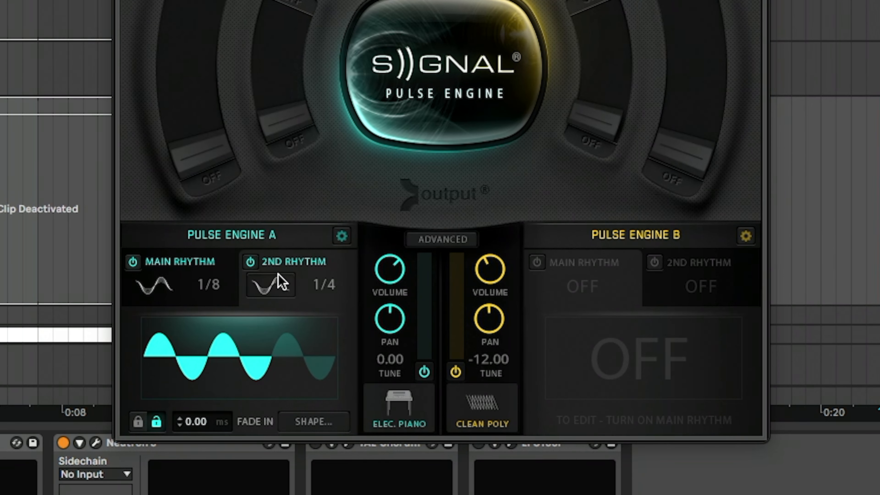
pyautogui.click(279, 290)
pyautogui.click(210, 279)
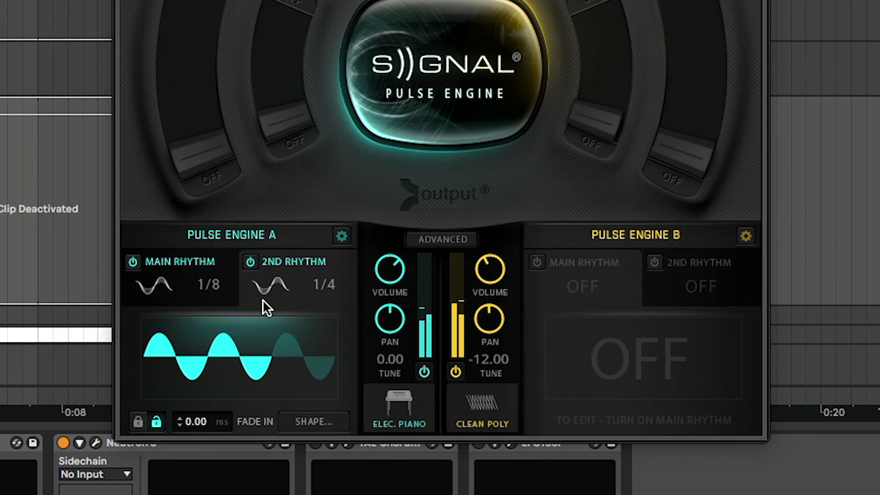
pyautogui.click(330, 293)
pyautogui.click(225, 341)
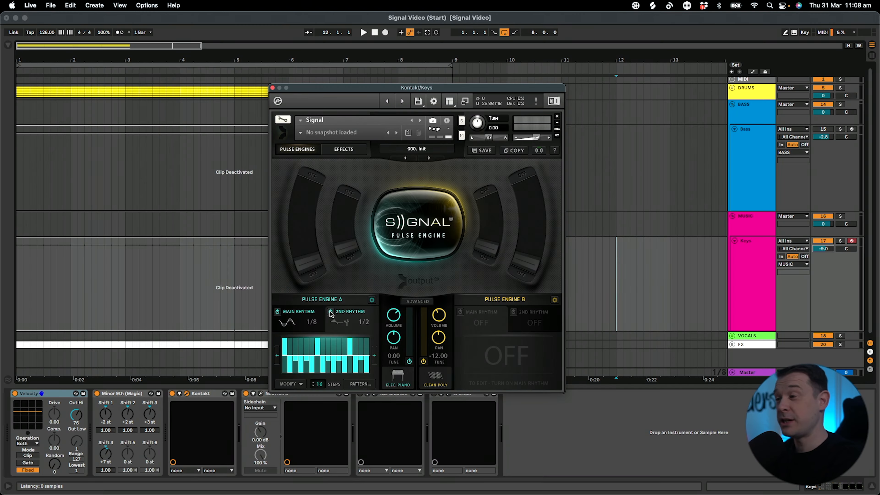
pyautogui.click(330, 312)
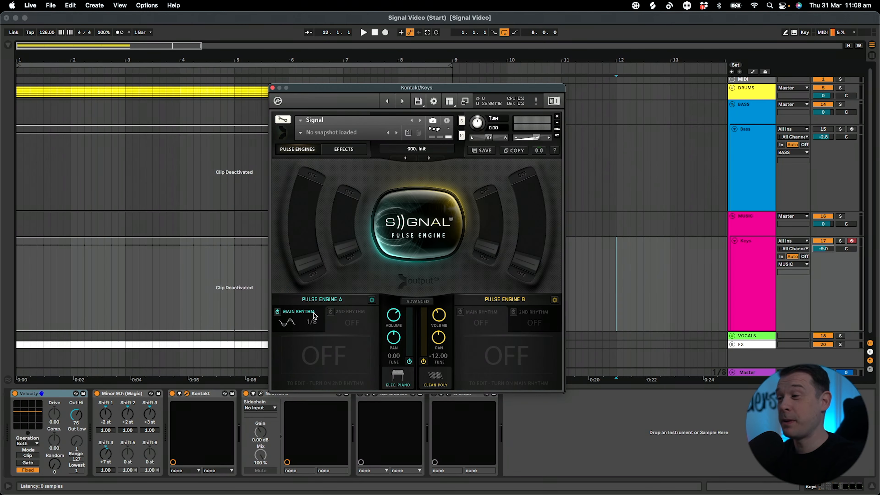
pyautogui.click(278, 312)
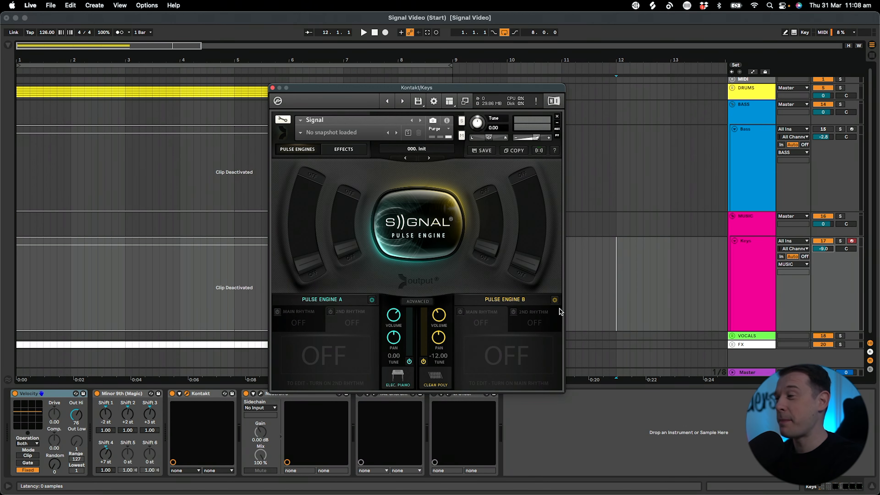
# Step: Turn on Pulse Engine B's main rhythm with a 1 bar rate, and reduce its volume send in the advanced settings
pyautogui.click(462, 311)
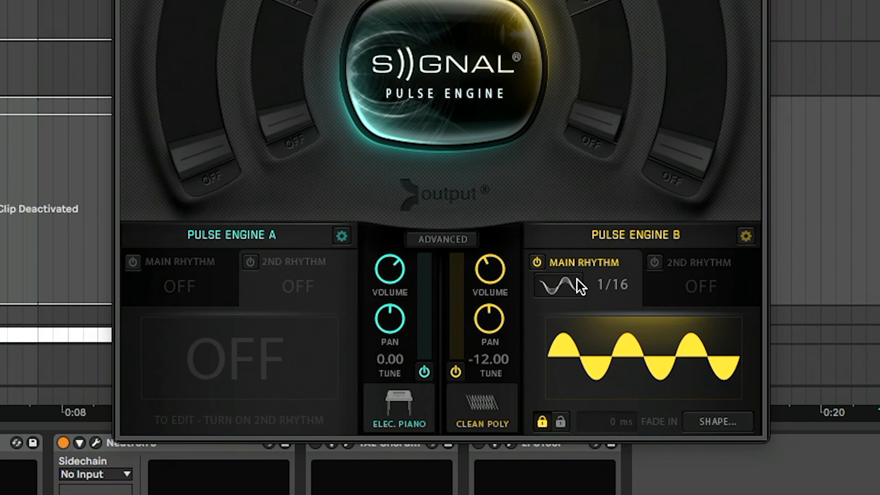
pyautogui.moveTo(613, 291); pyautogui.dragTo(615, 276)
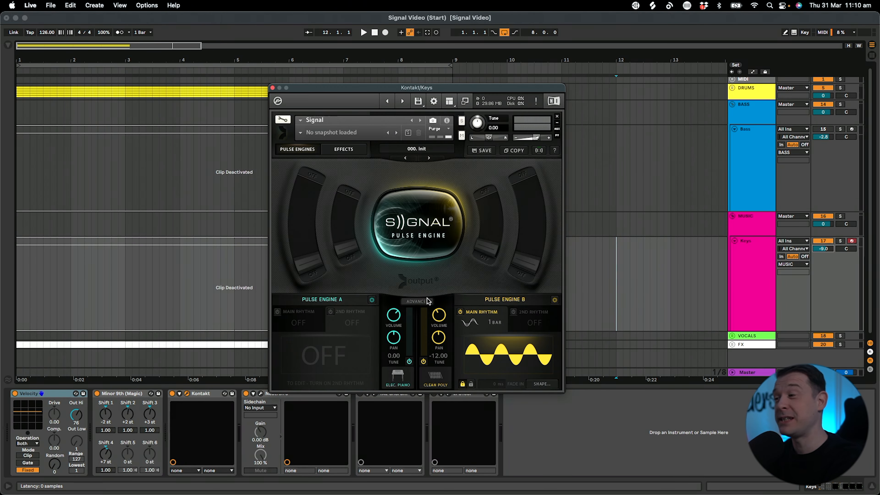
pyautogui.click(418, 301)
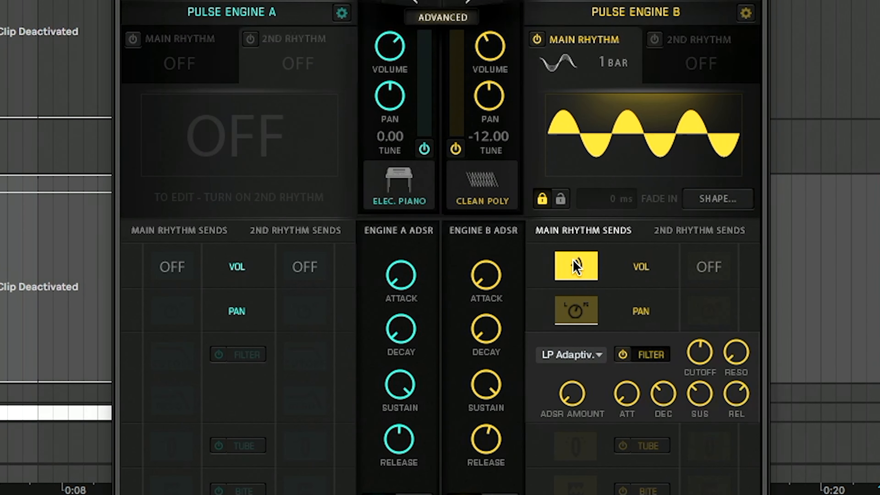
pyautogui.moveTo(579, 252); pyautogui.dragTo(578, 294)
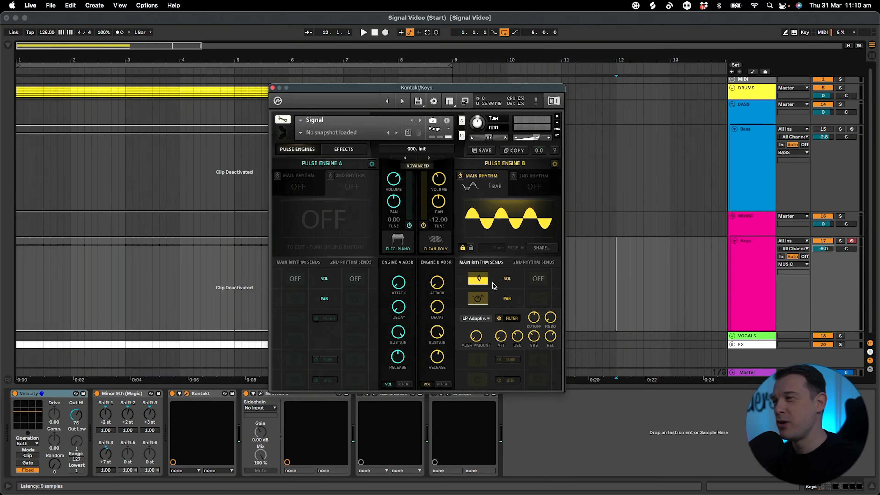
# Step: Show the effects and turn on Delay 1 for Pulse A with its wet level lowered
pyautogui.click(354, 152)
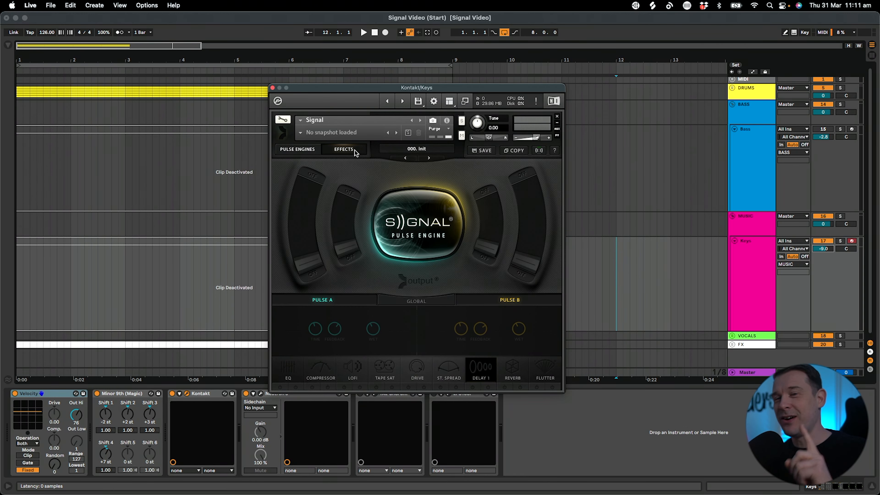
pyautogui.click(300, 369)
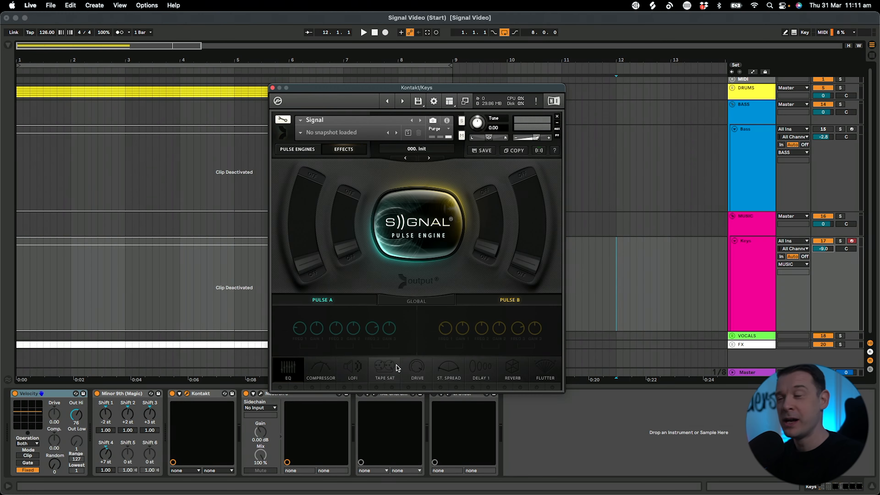
pyautogui.click(583, 391)
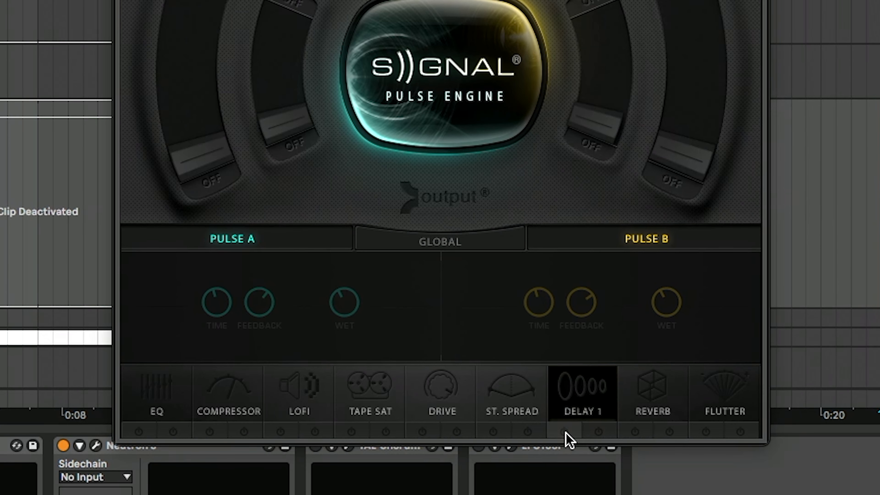
pyautogui.click(472, 387)
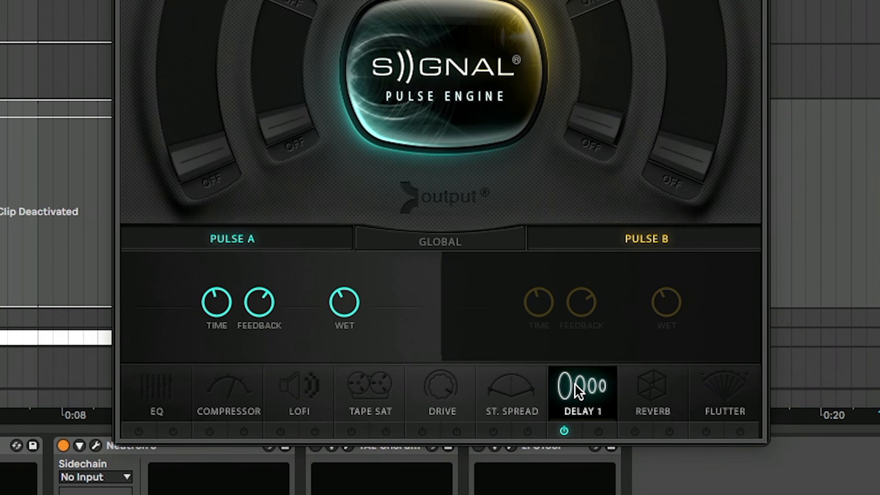
pyautogui.moveTo(355, 313); pyautogui.dragTo(357, 335)
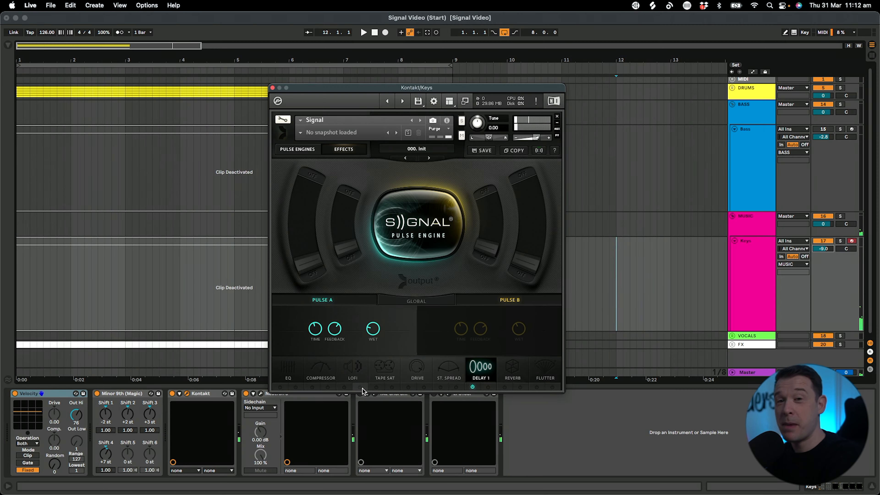
# Step: Turn on the Lofi effect for Pulse B, setting its bits to 11.0 and raising its sample rate
pyautogui.click(362, 388)
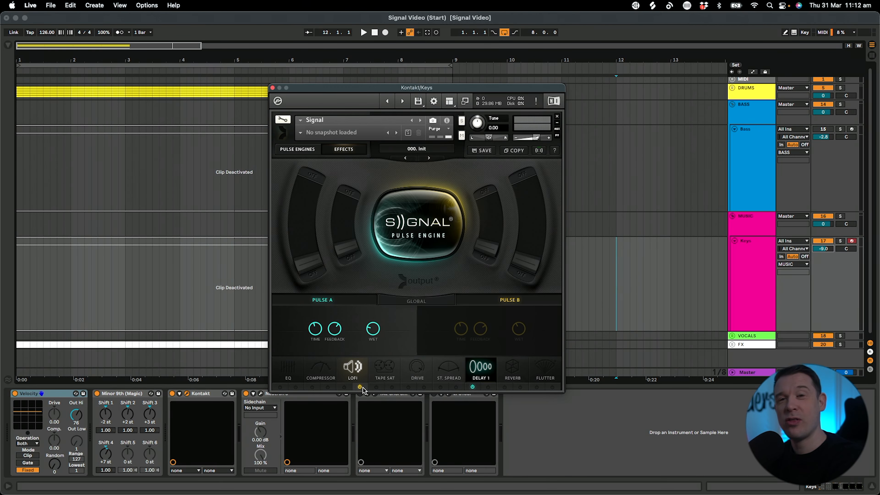
pyautogui.click(353, 369)
pyautogui.moveTo(655, 298); pyautogui.dragTo(634, 153)
pyautogui.moveTo(562, 329); pyautogui.dragTo(559, 244)
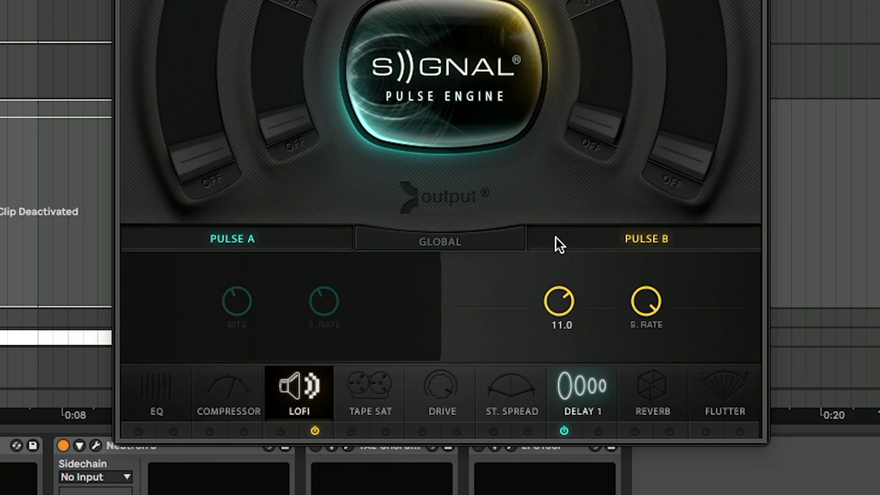
pyautogui.moveTo(646, 293)
pyautogui.mouseDown()
pyautogui.moveTo(647, 324)
pyautogui.moveTo(645, 285)
pyautogui.mouseUp()
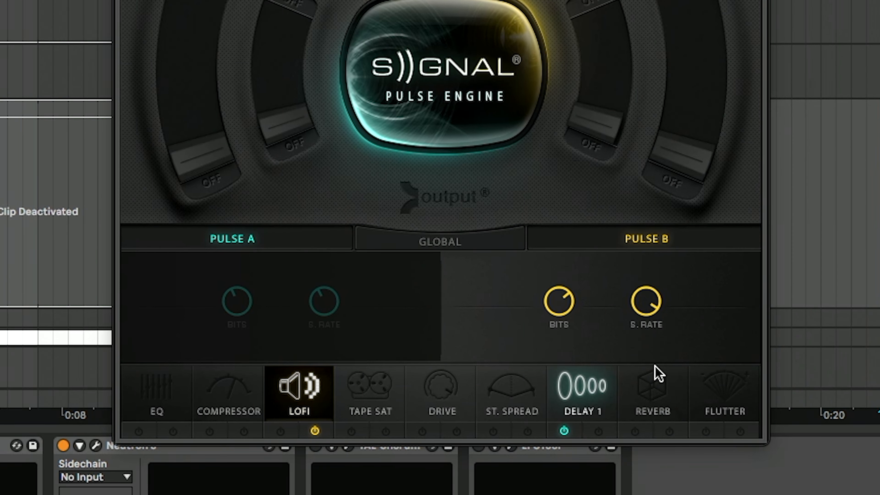
# Step: Turn on Reverb for Pulse A with a smaller size and lower wet level, and show the global effects
pyautogui.click(637, 431)
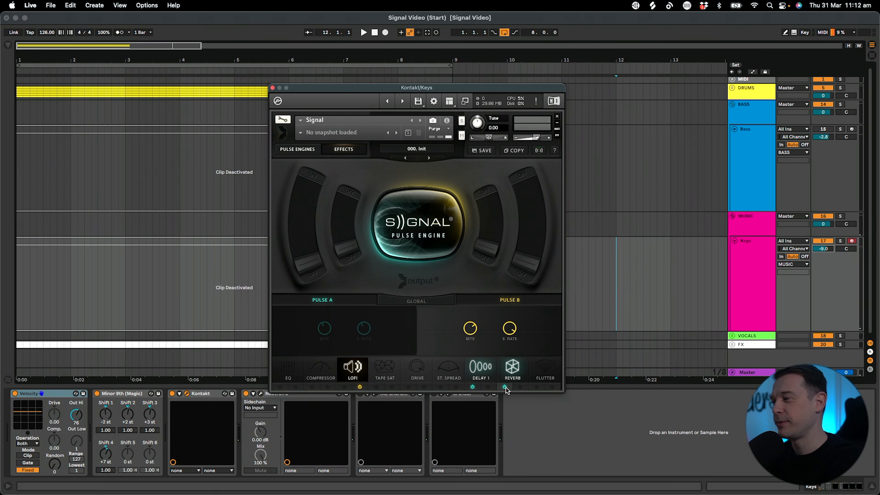
pyautogui.click(516, 366)
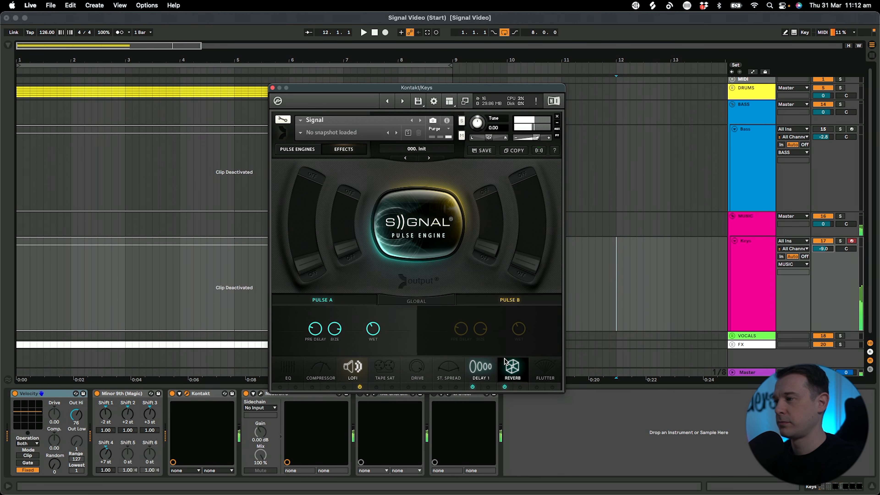
pyautogui.moveTo(376, 341)
pyautogui.moveTo(334, 323)
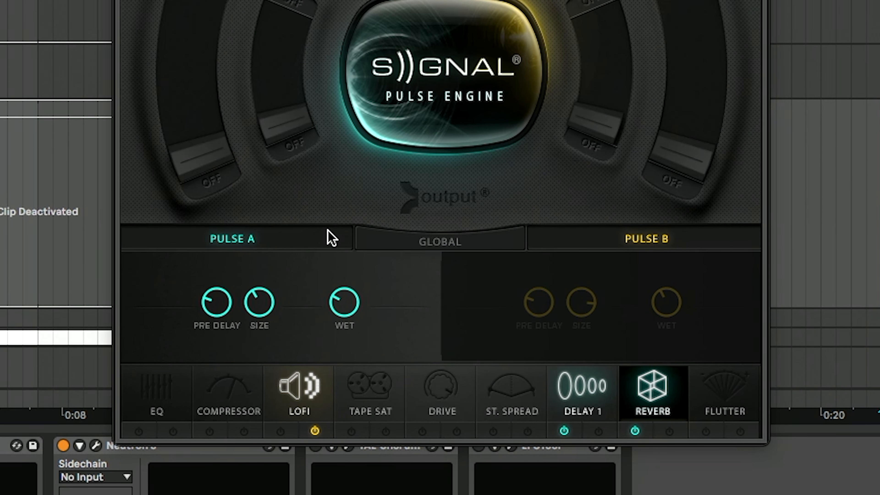
pyautogui.click(492, 245)
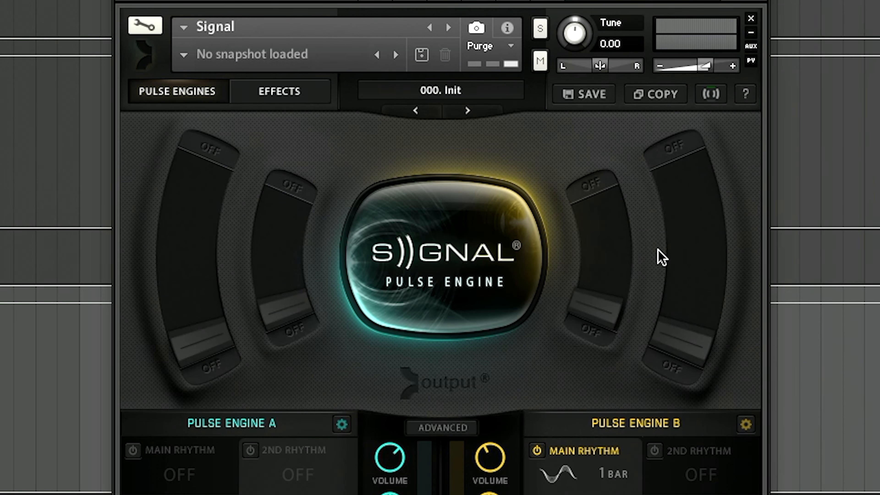
# Step: Open the macro assignments and assign Pulse A's Delay 1 wet level to the first slot of Macro 1
pyautogui.click(715, 96)
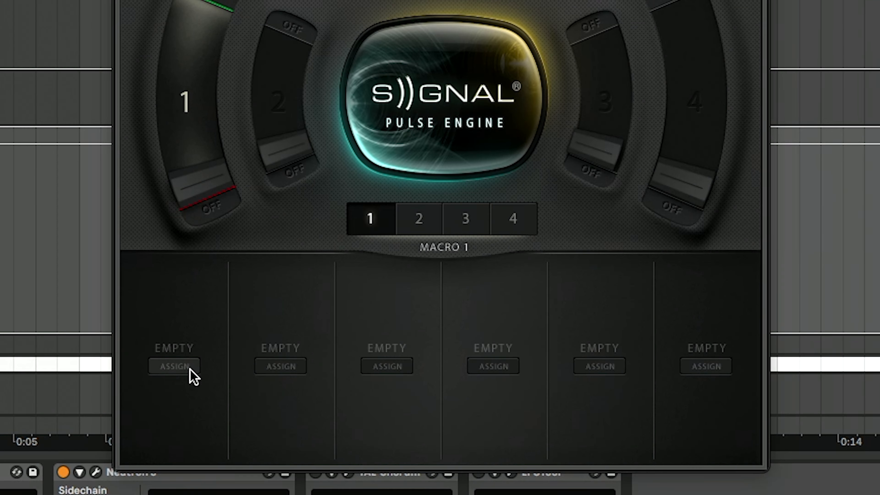
pyautogui.click(190, 369)
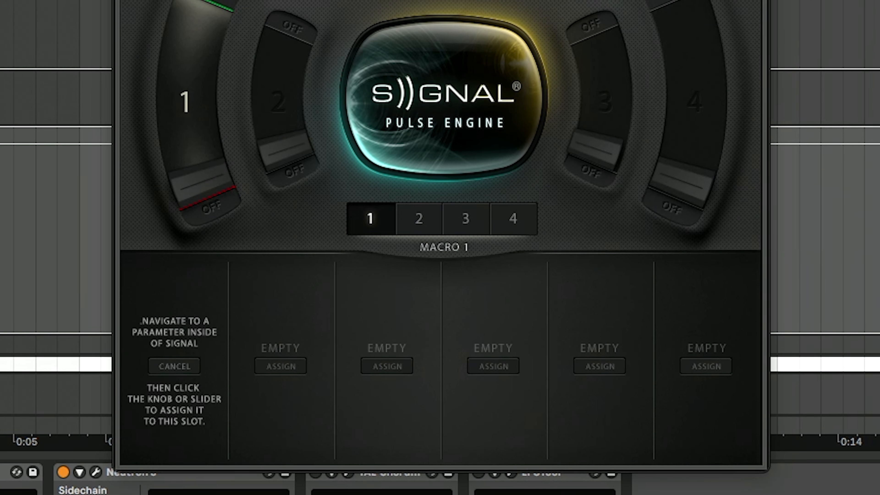
pyautogui.click(368, 1)
pyautogui.moveTo(355, 329)
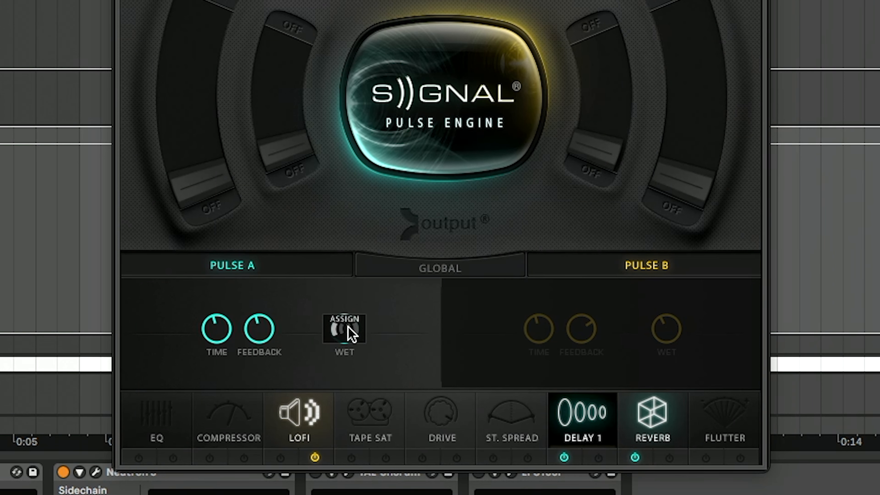
pyautogui.click(348, 330)
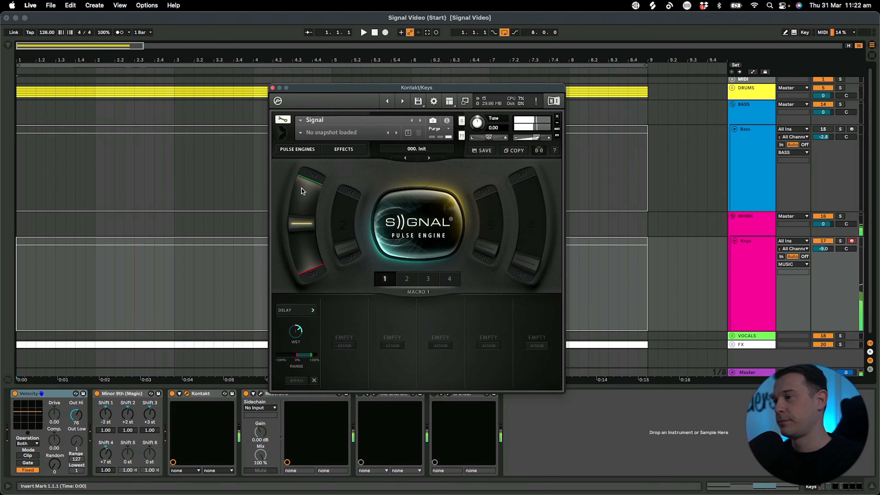
# Step: Sweep the Macro 1 slider to test the delay and limit the delay wet range's maximum to about 54%
pyautogui.moveTo(302, 191); pyautogui.dragTo(314, 299)
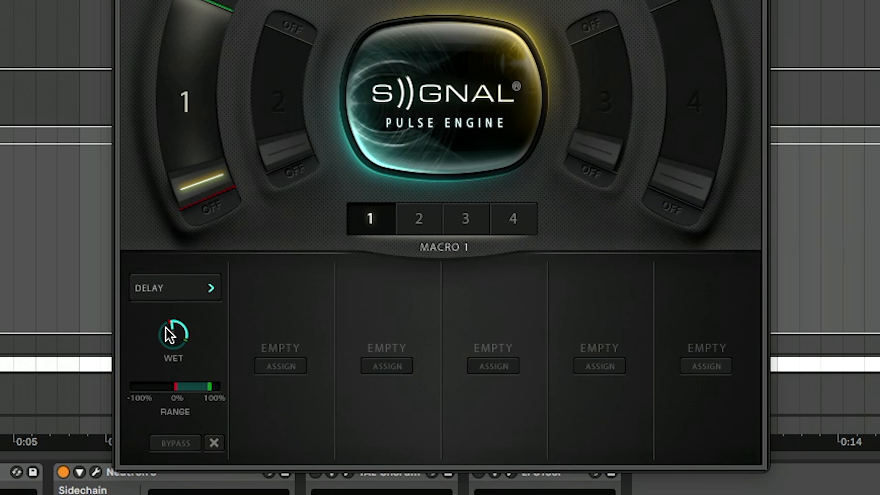
pyautogui.moveTo(168, 335)
pyautogui.mouseDown()
pyautogui.moveTo(166, 389)
pyautogui.moveTo(168, 380)
pyautogui.mouseUp()
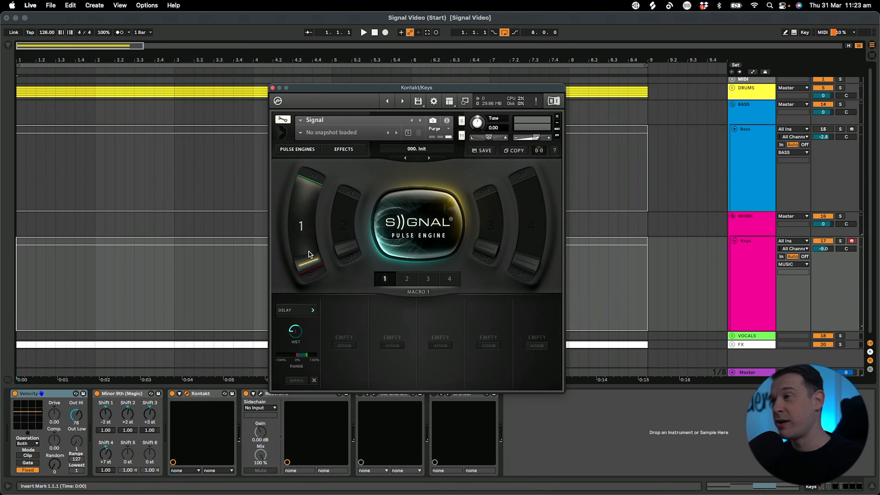
pyautogui.moveTo(309, 254); pyautogui.dragTo(308, 189)
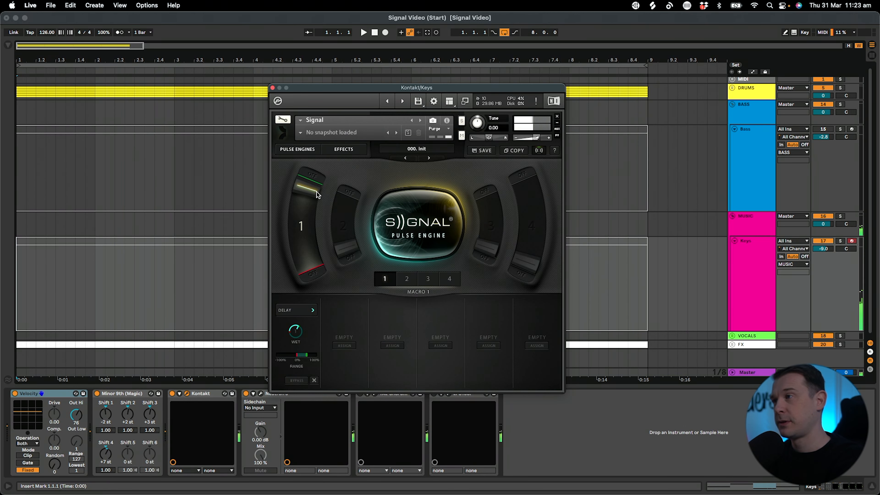
pyautogui.moveTo(308, 358); pyautogui.dragTo(308, 355)
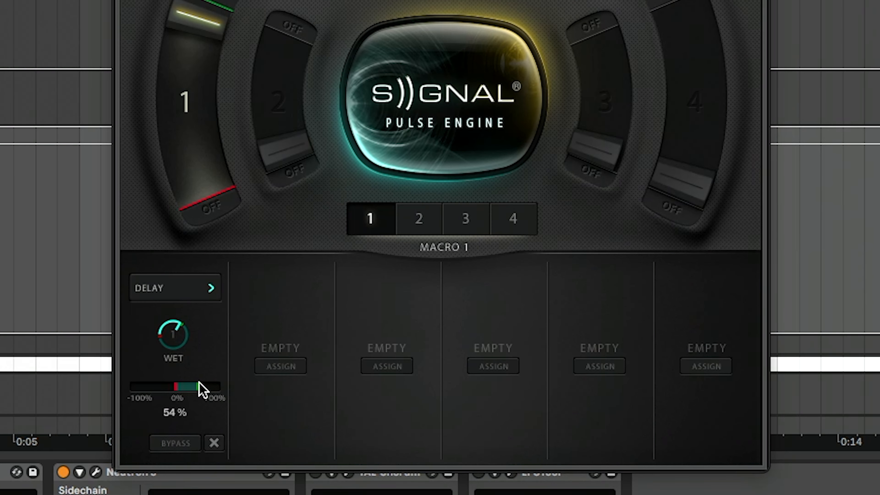
pyautogui.moveTo(199, 382); pyautogui.dragTo(198, 381)
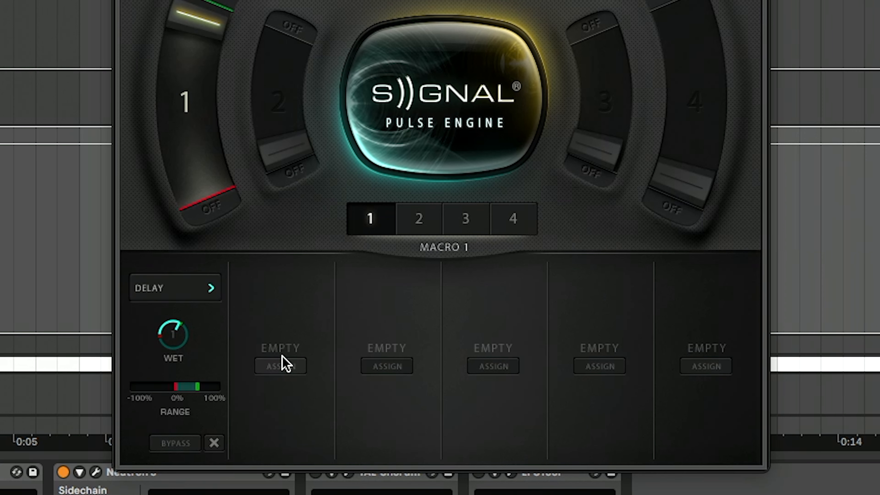
# Step: Assign Pulse Engine B's main rhythm filter cutoff to the second slot of Macro 1
pyautogui.click(281, 365)
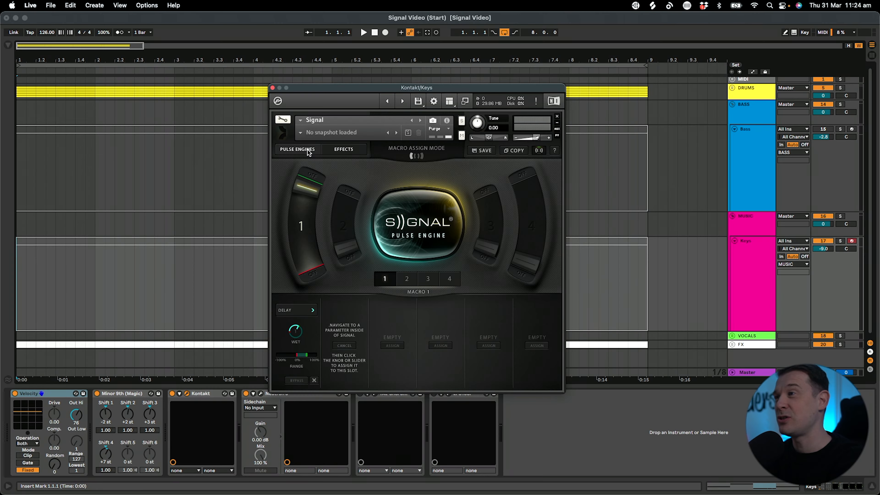
pyautogui.click(308, 151)
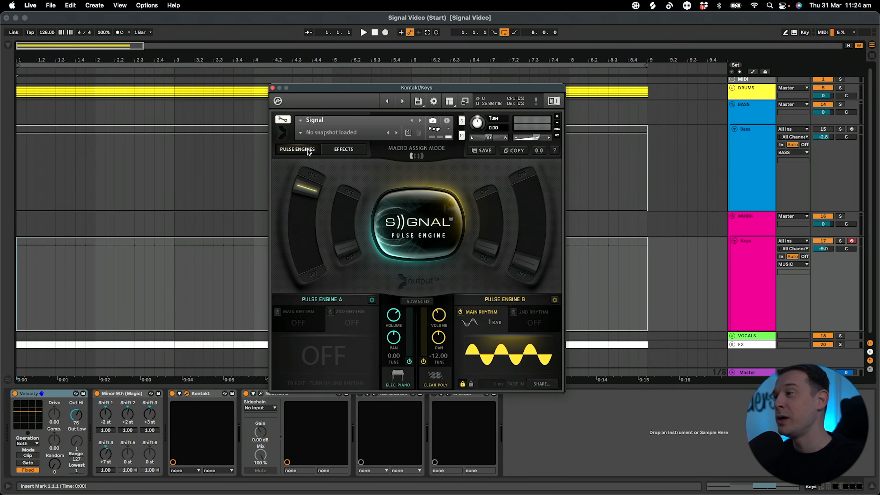
pyautogui.click(422, 301)
pyautogui.moveTo(535, 321)
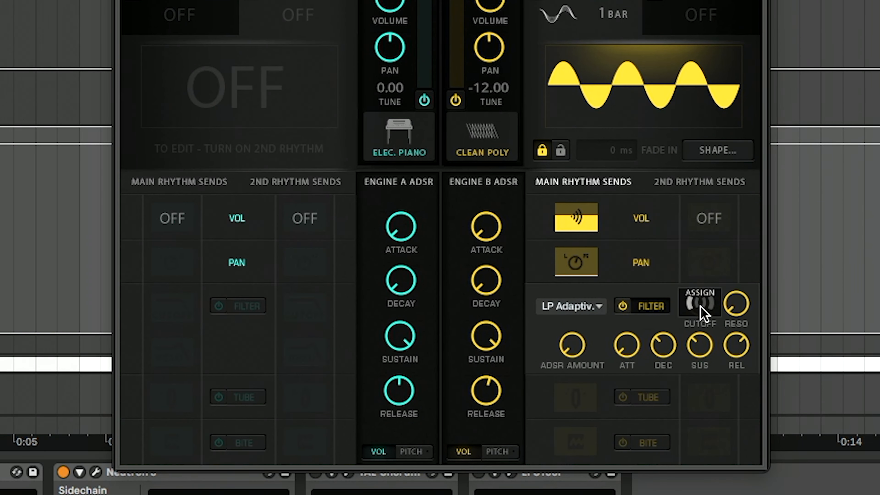
pyautogui.click(703, 311)
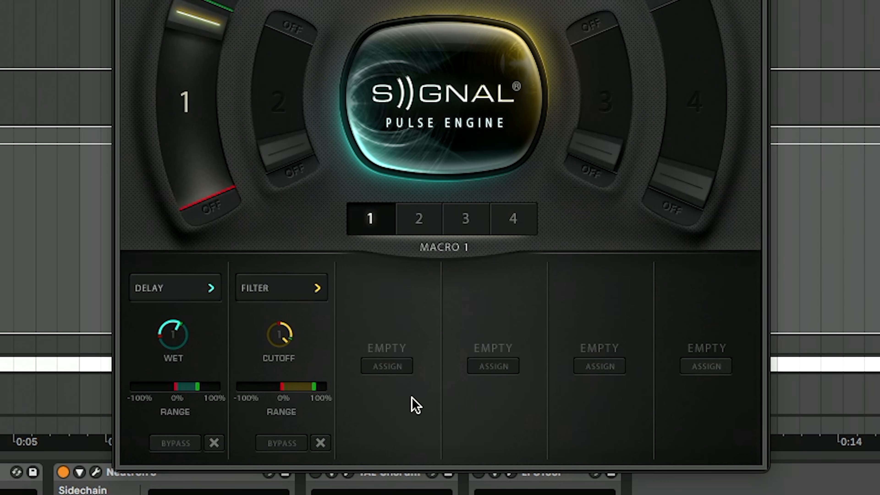
# Step: Sweep Macro 1 to test both assignments, narrow the filter cutoff range and raise the delay wet range's maximum to about 70%
pyautogui.click(208, 187)
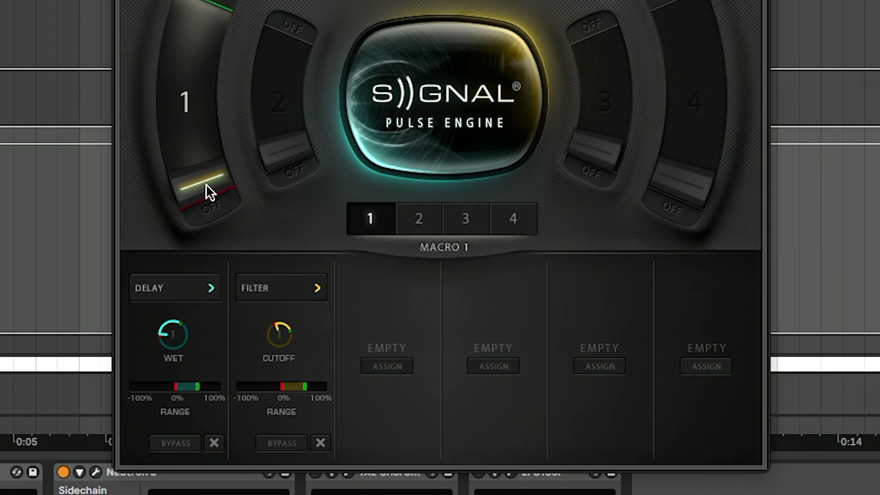
pyautogui.moveTo(207, 193); pyautogui.dragTo(184, 92)
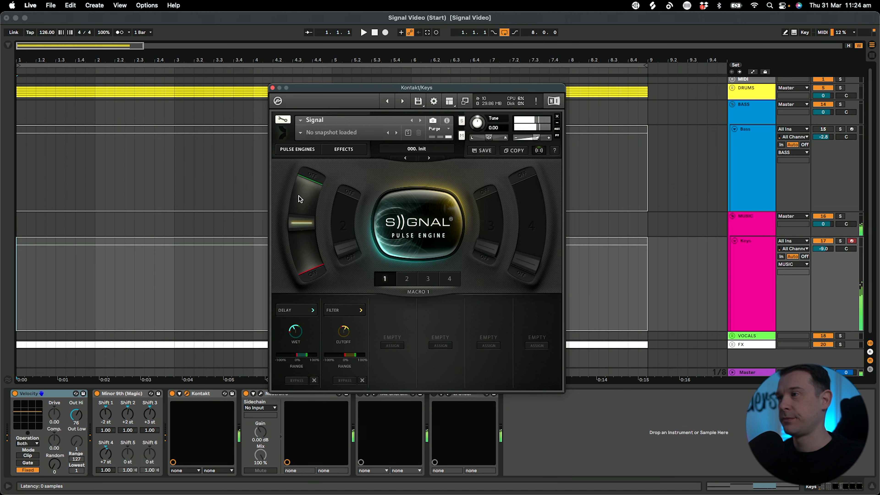
pyautogui.moveTo(300, 199); pyautogui.dragTo(313, 132)
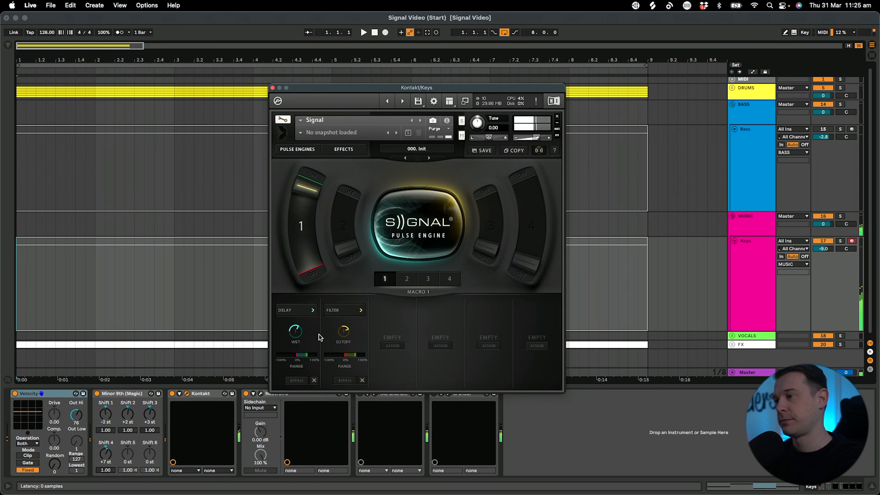
pyautogui.moveTo(307, 356); pyautogui.dragTo(310, 356)
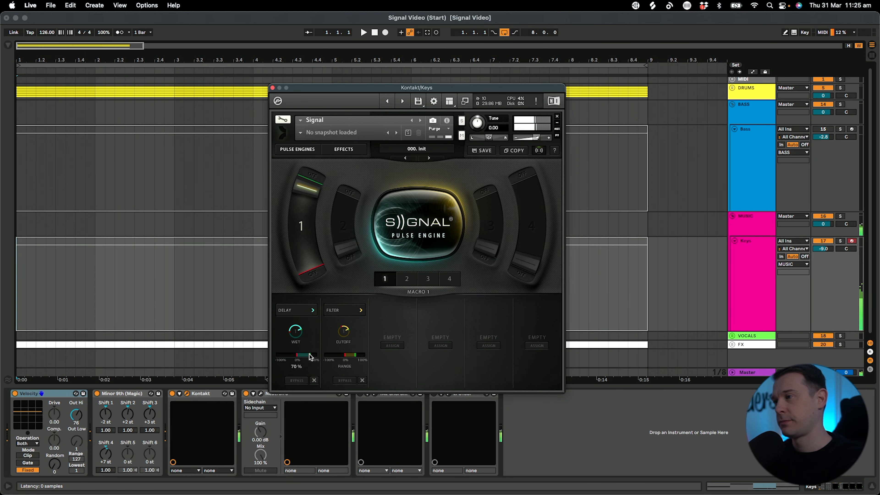
# Step: Lower Macro 1 close to its minimum and return to the pulse engines after checking the effects
pyautogui.moveTo(309, 189); pyautogui.dragTo(316, 288)
pyautogui.click(297, 149)
pyautogui.moveTo(304, 246)
pyautogui.mouseDown()
pyautogui.moveTo(320, 292)
pyautogui.moveTo(308, 215)
pyautogui.moveTo(312, 153)
pyautogui.moveTo(313, 249)
pyautogui.mouseUp()
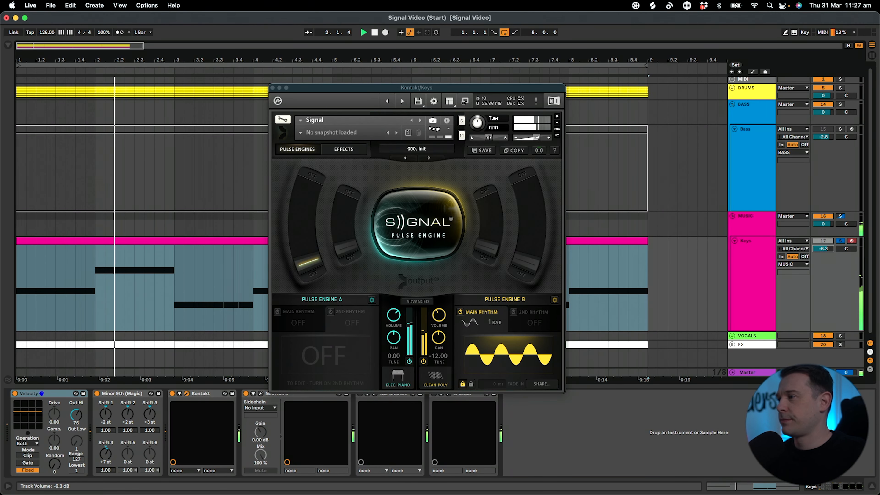
pyautogui.click(355, 152)
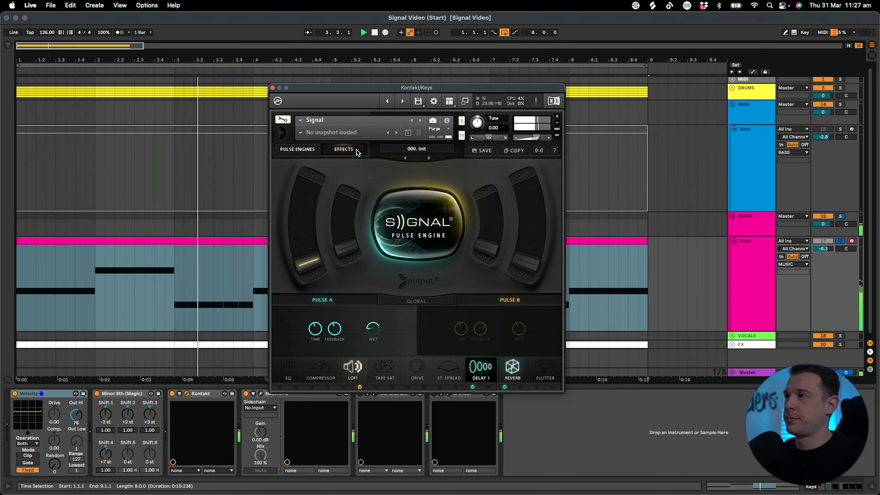
pyautogui.click(298, 149)
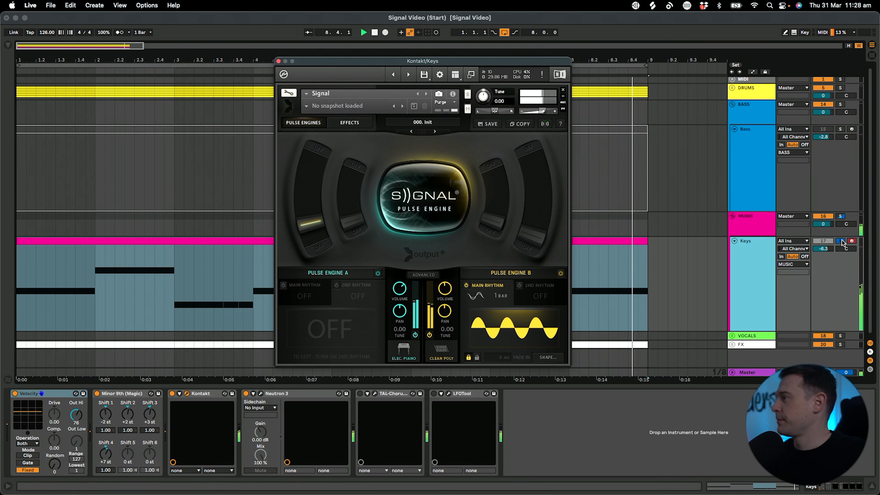
# Step: Unsolo the Keys track so it plays with the drums, and show its device chain
pyautogui.click(843, 241)
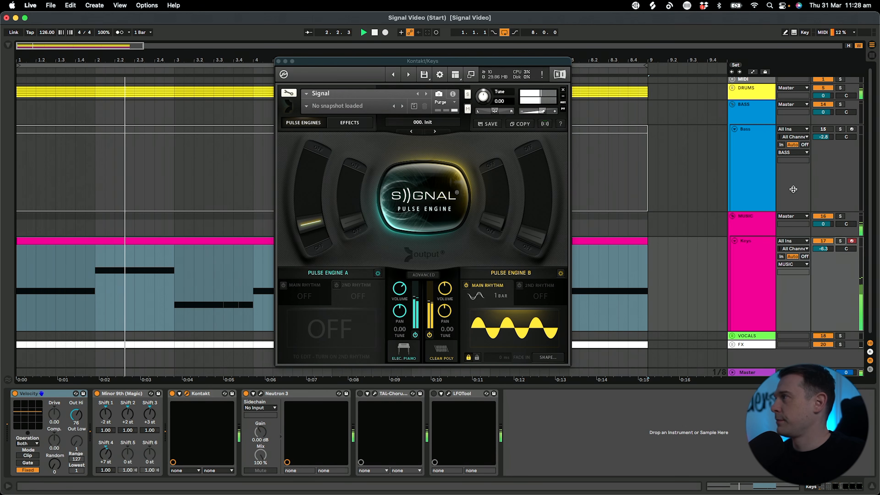
pyautogui.click(751, 177)
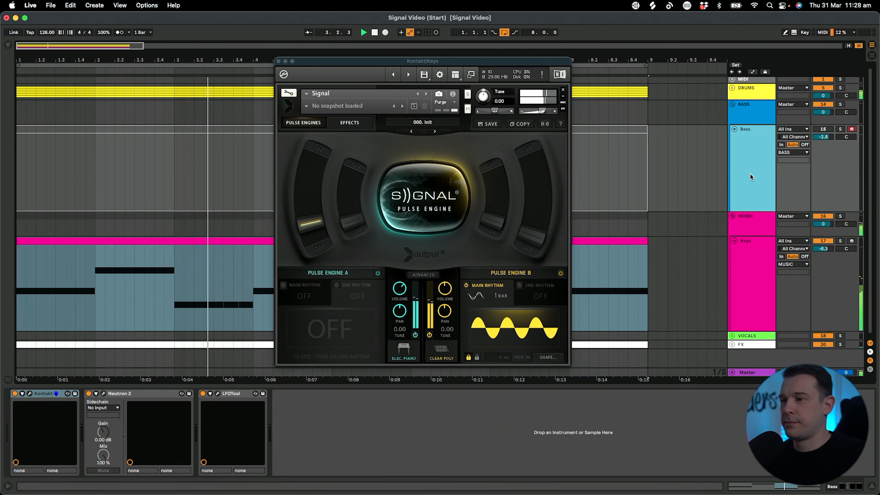
pyautogui.click(764, 282)
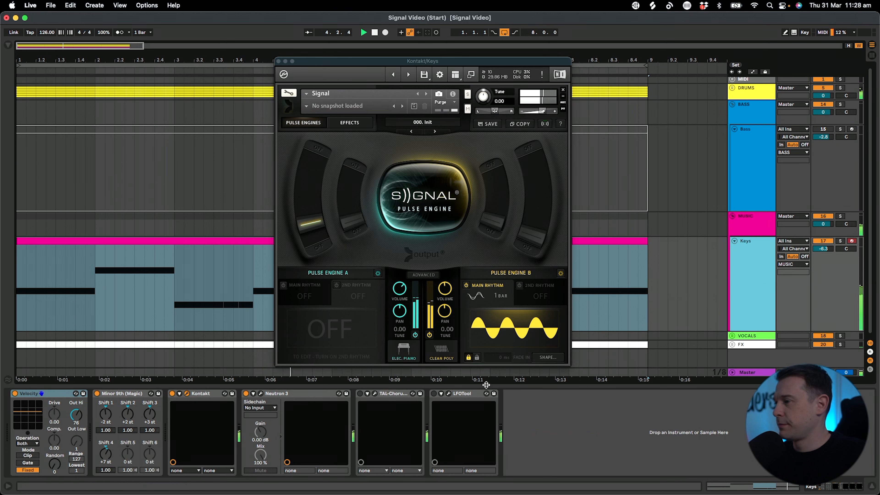
# Step: Turn on LFOTool on the Keys track, check its volume curve and raise the track volume to -4.0 dB
pyautogui.click(433, 394)
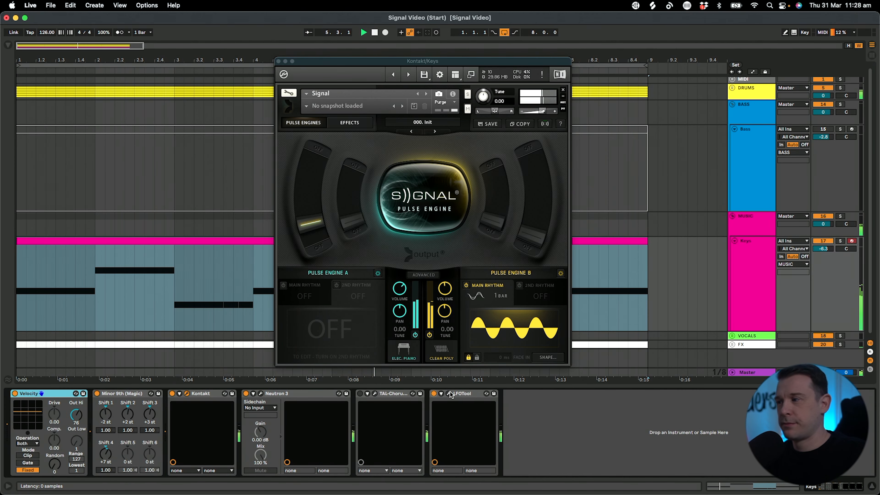
pyautogui.click(450, 393)
pyautogui.moveTo(831, 250); pyautogui.dragTo(831, 245)
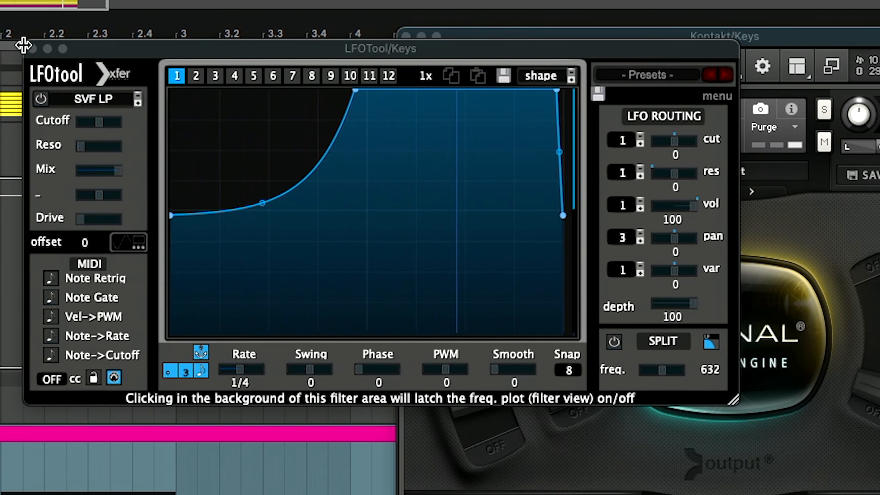
pyautogui.click(32, 49)
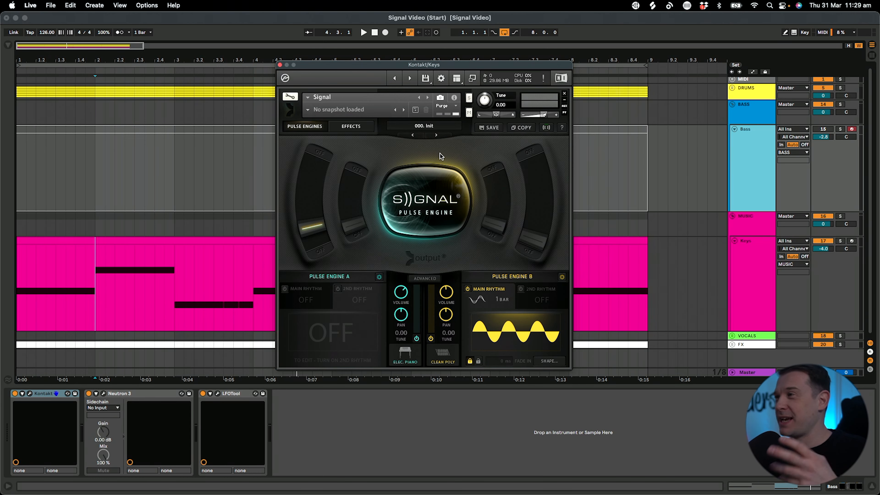
# Step: Save the sound as a new Signal preset named Warm Piano Pad and close the Keys instrument
pyautogui.click(482, 132)
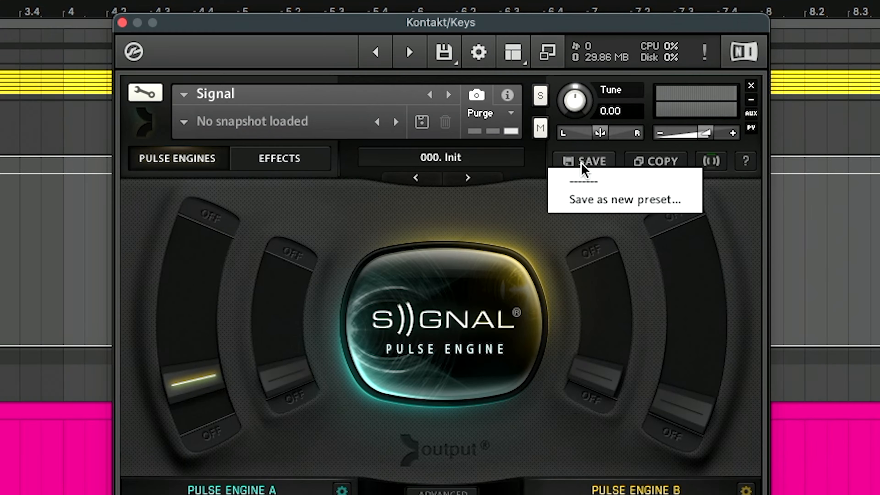
pyautogui.click(495, 147)
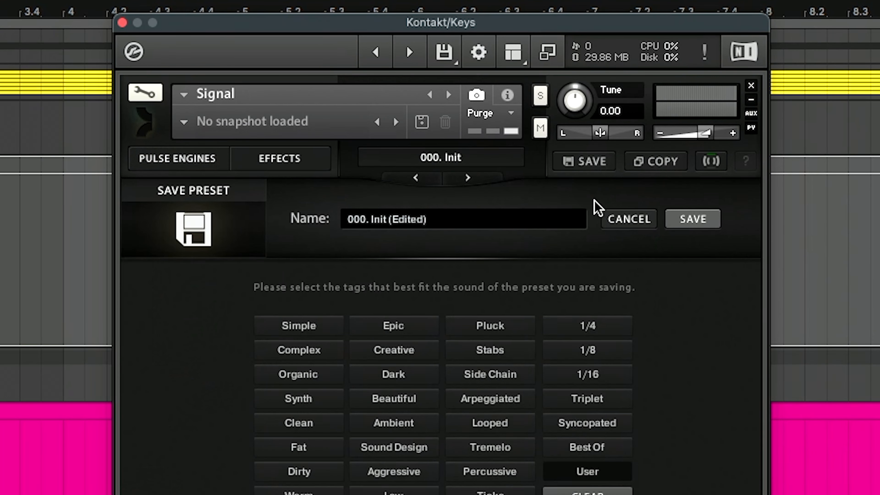
pyautogui.click(451, 211)
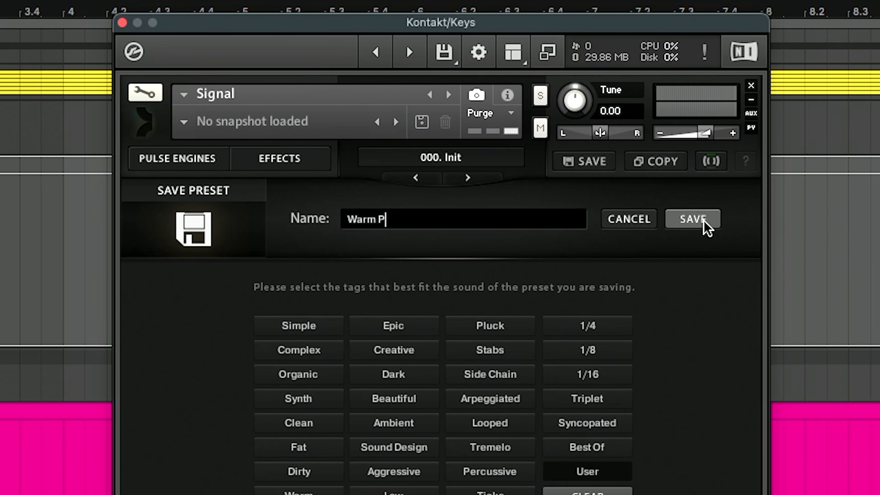
pyautogui.click(704, 221)
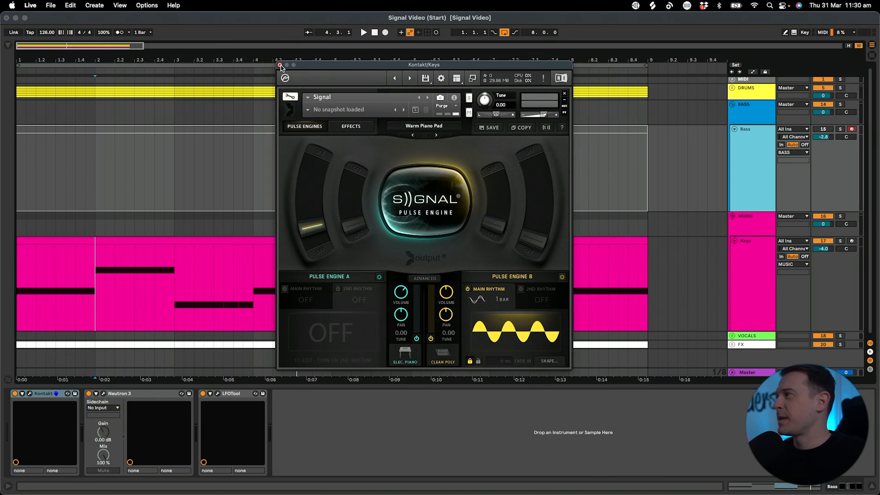
pyautogui.click(122, 22)
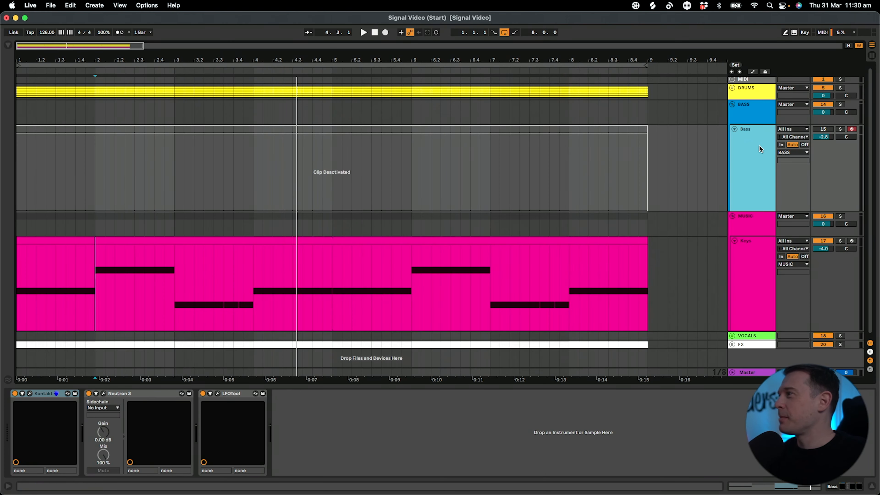
# Step: Activate the deactivated clip on the Bass track and open that track's Signal instrument
pyautogui.click(820, 129)
pyautogui.click(508, 129)
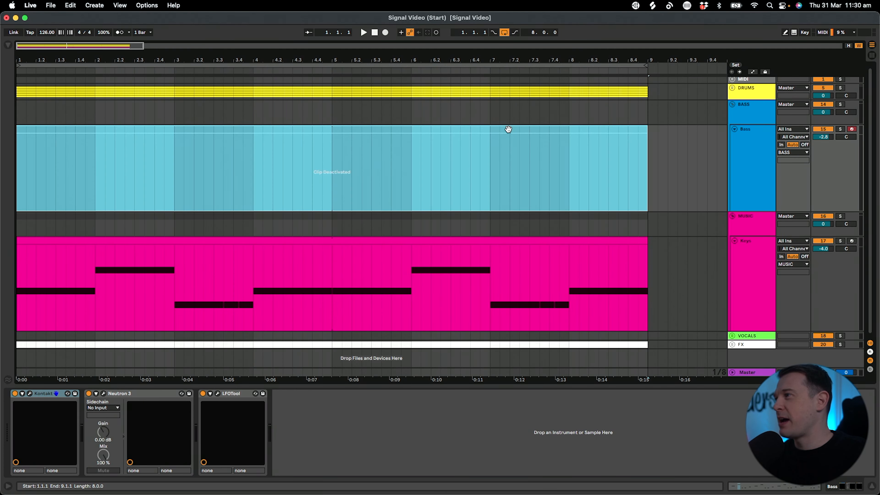
pyautogui.press('0')
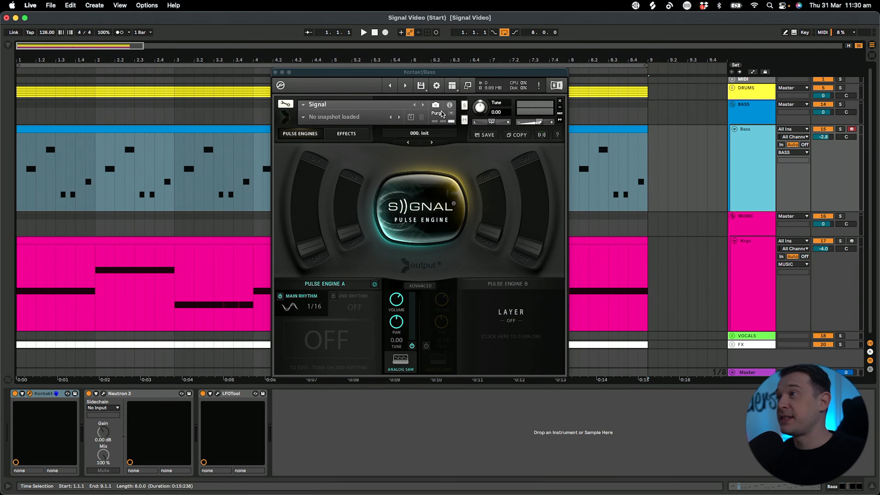
pyautogui.moveTo(421, 72); pyautogui.dragTo(454, 117)
# Step: Play the arrangement with the Keys track muted to hear the bass against the drums
pyautogui.press('space')
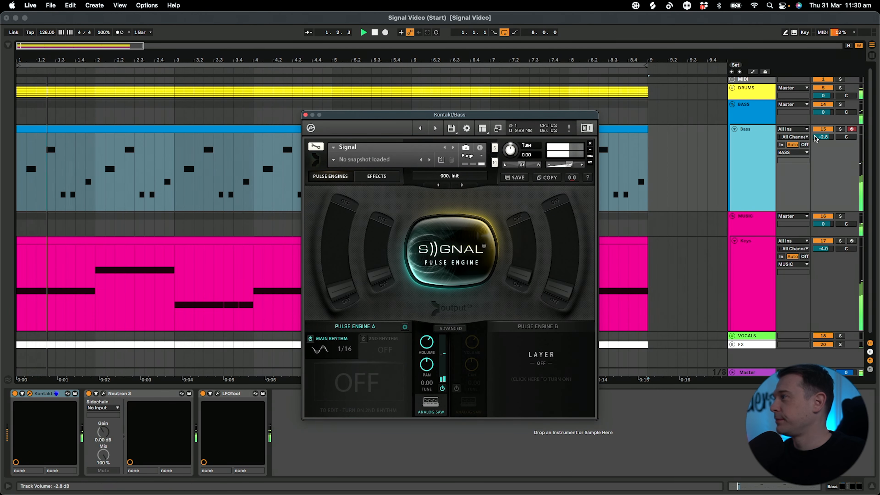
pyautogui.click(826, 241)
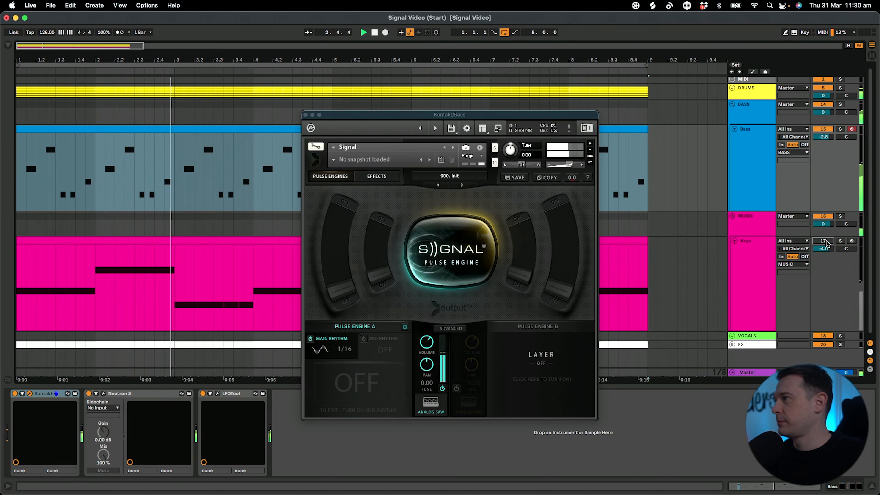
pyautogui.click(736, 147)
pyautogui.moveTo(435, 116); pyautogui.dragTo(403, 97)
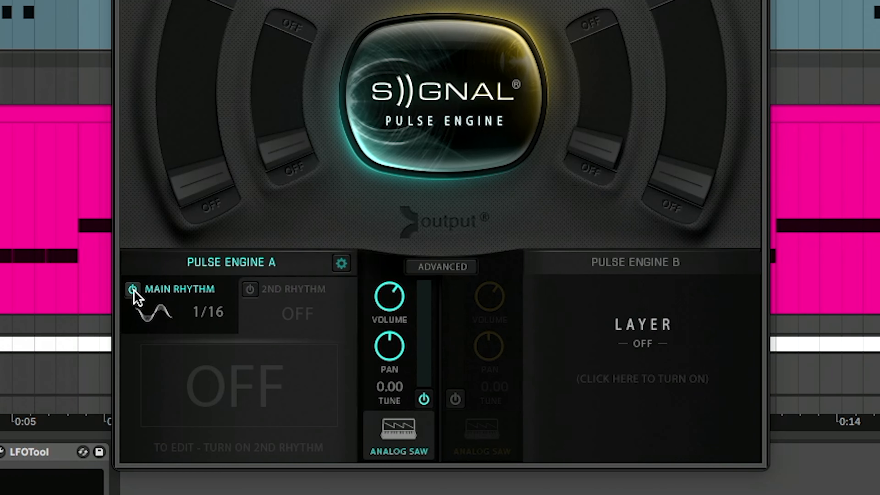
# Step: Turn off Pulse Engine A's main rhythm on the bass and lower its tuning to about -12
pyautogui.click(133, 289)
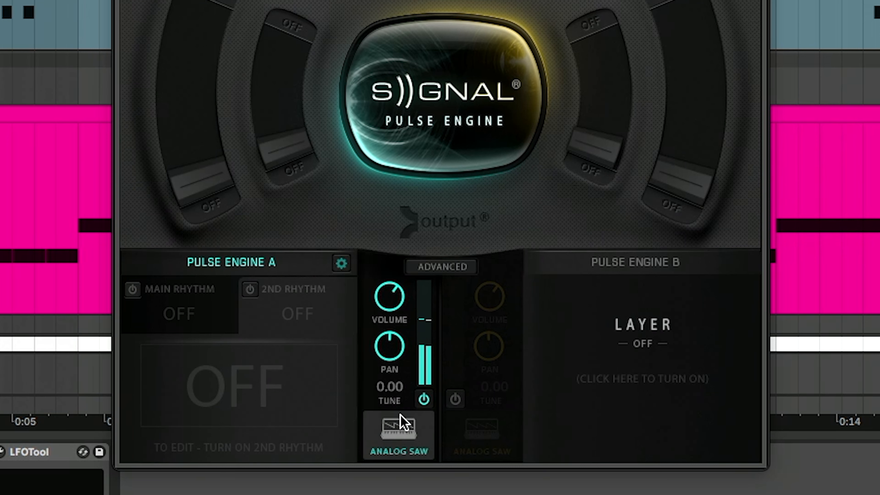
pyautogui.moveTo(387, 431); pyautogui.dragTo(399, 485)
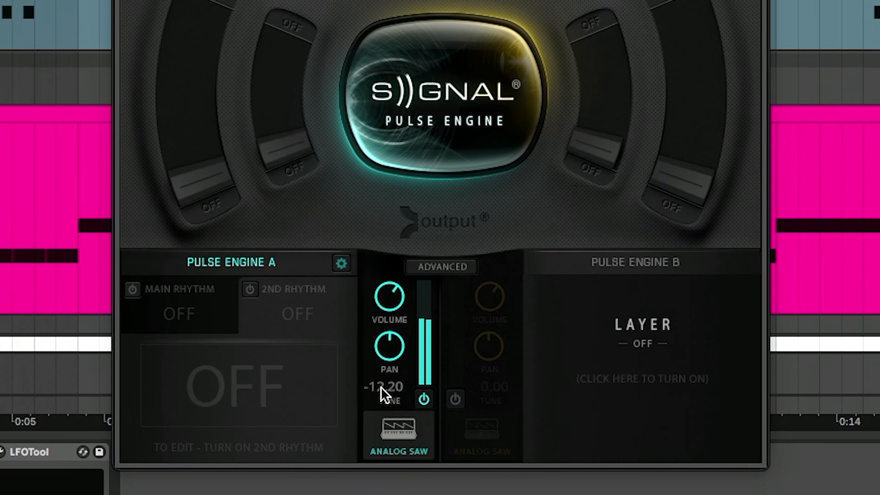
# Step: Change Pulse Engine A's source to the Sub Sine synth while auditioning the bass in playback
pyautogui.click(399, 432)
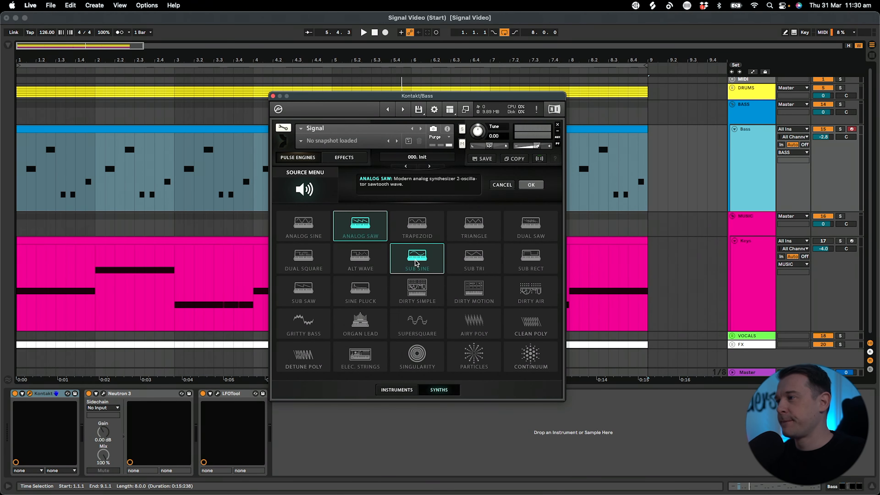
pyautogui.click(416, 264)
pyautogui.press('space')
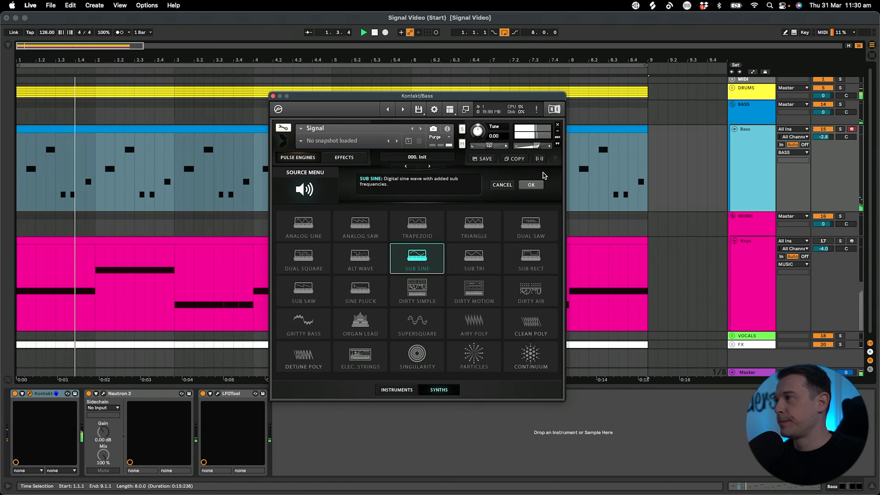
pyautogui.click(532, 185)
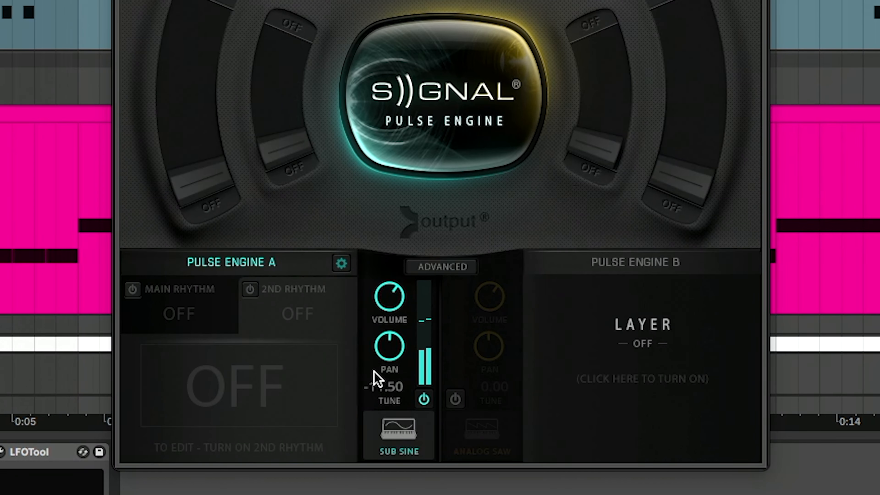
# Step: Raise Pulse Engine A's tuning to +12.00, adjust its volume and keep Sub Sine as its source
pyautogui.moveTo(375, 371); pyautogui.dragTo(367, 231)
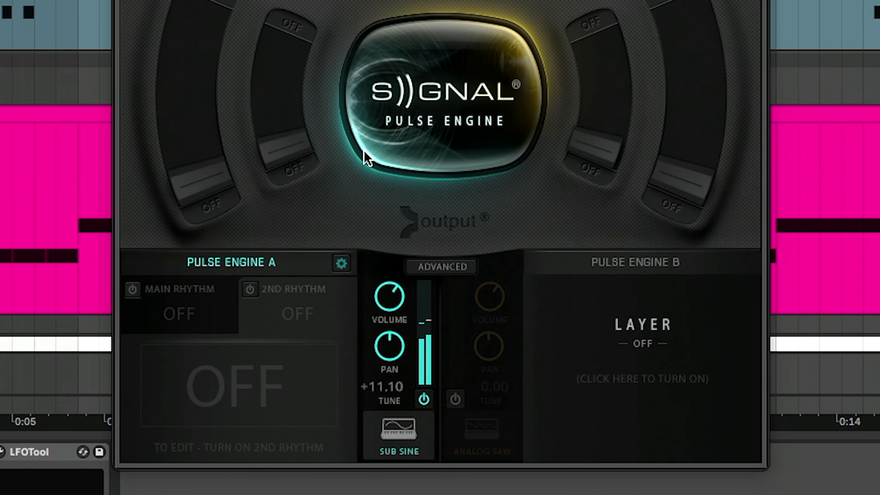
pyautogui.moveTo(388, 288)
pyautogui.moveTo(389, 286); pyautogui.dragTo(389, 292)
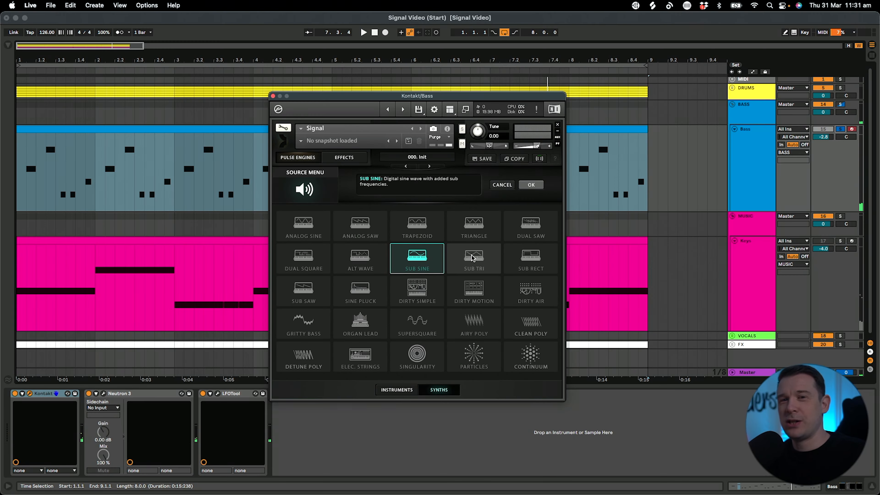
pyautogui.click(537, 184)
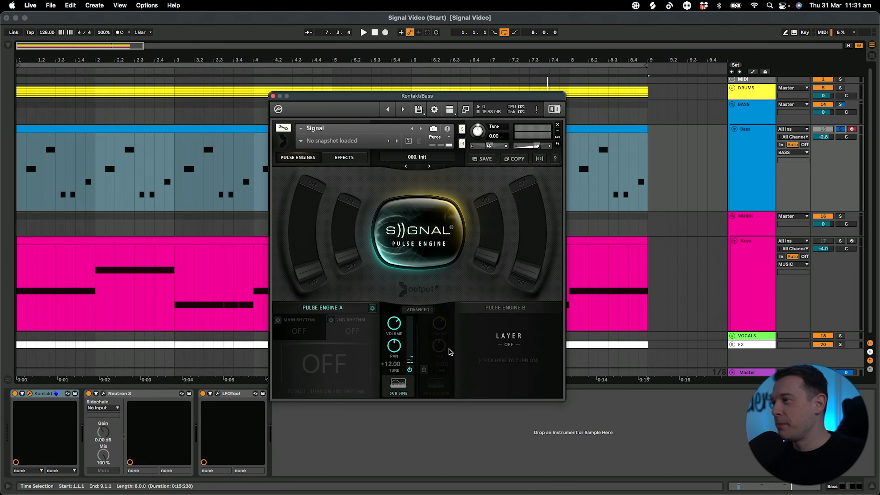
# Step: Turn on Pulse Engine B, audition Dual Square, Sub Rect and Dirty Simple, and set its source to Sine Pluck
pyautogui.click(437, 385)
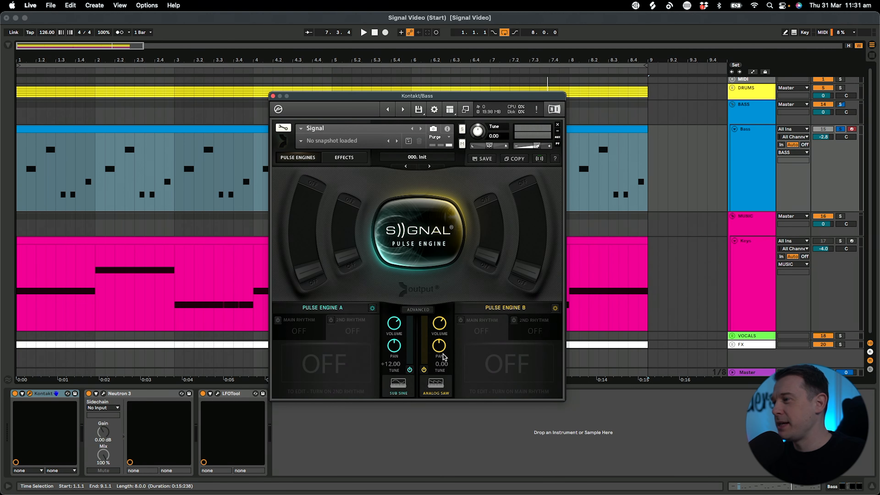
pyautogui.click(438, 385)
pyautogui.click(324, 270)
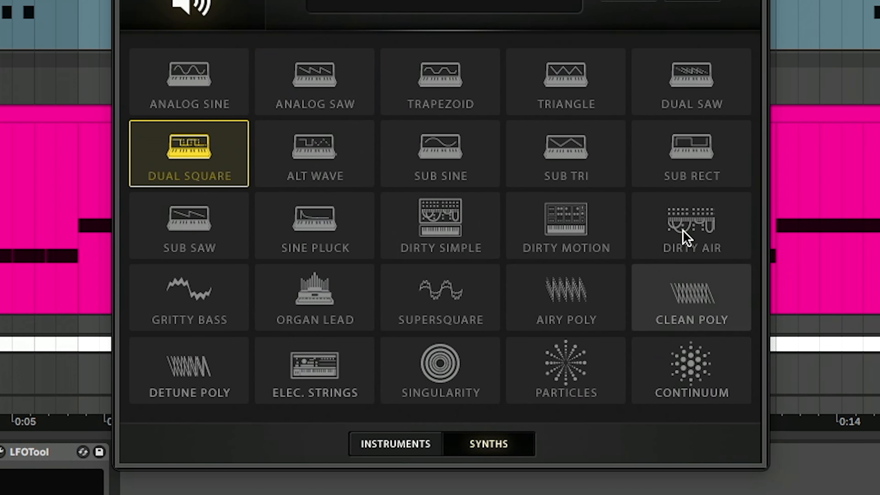
pyautogui.click(691, 155)
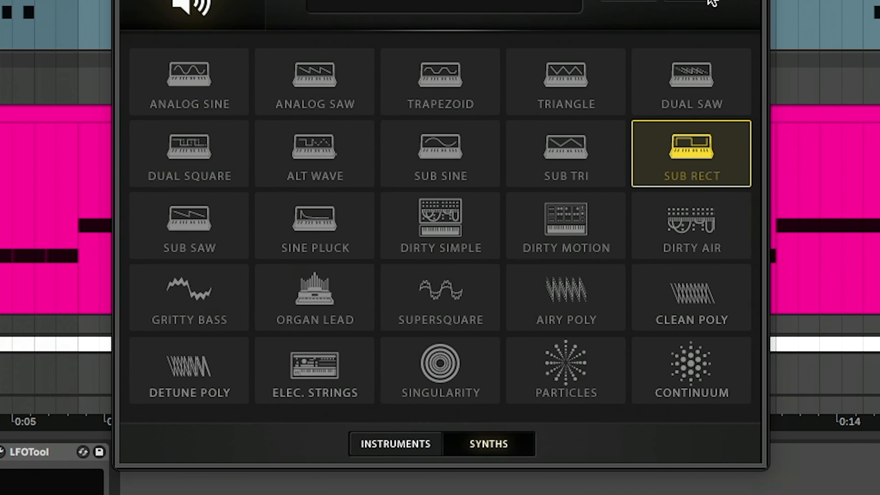
pyautogui.click(437, 215)
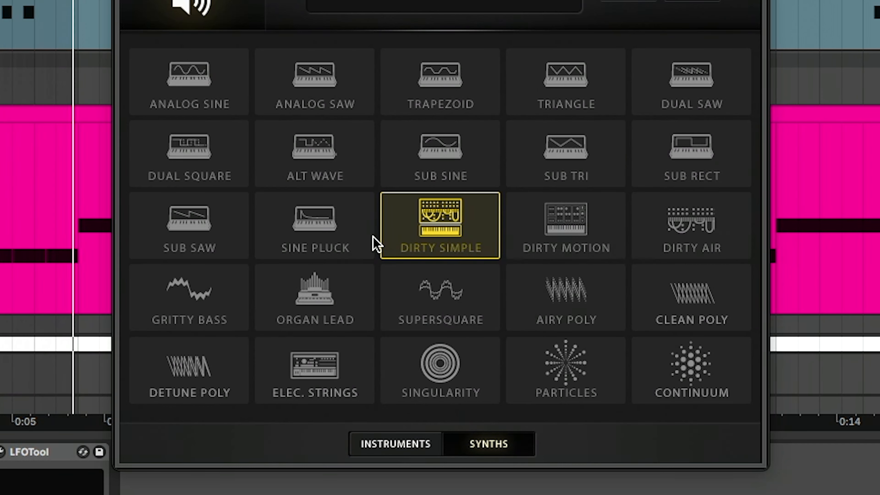
pyautogui.click(318, 230)
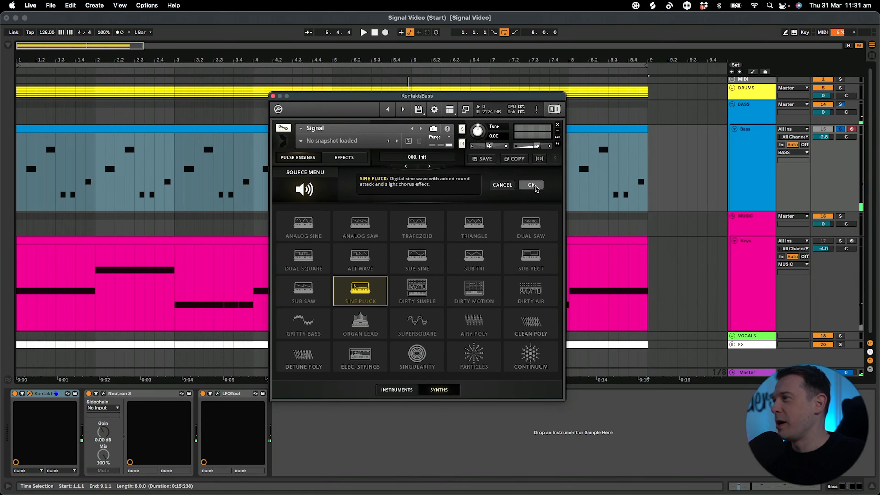
pyautogui.click(703, 0)
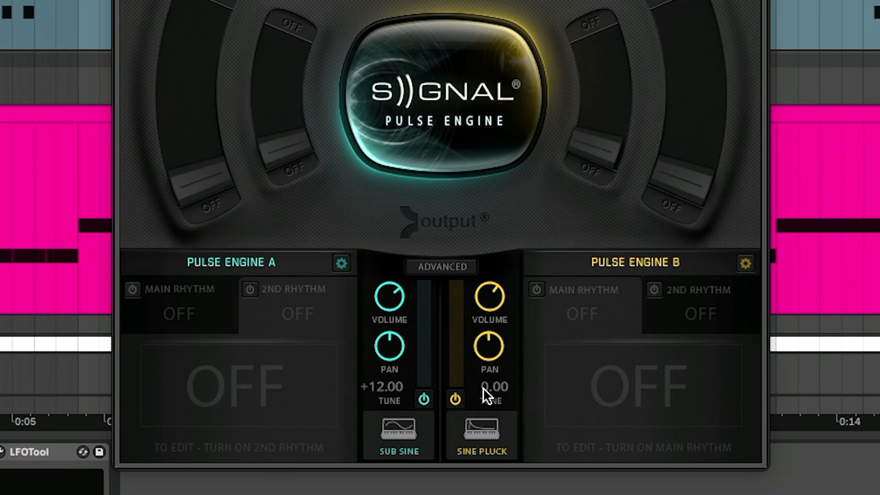
# Step: Lower Pulse Engine B's tuning to -12.00 and raise its volume to about 4.0 dB
pyautogui.moveTo(438, 367); pyautogui.dragTo(437, 400)
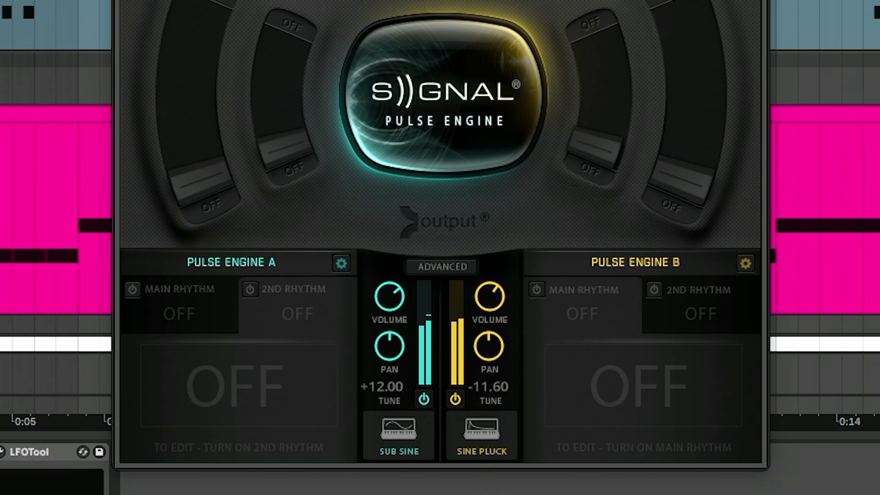
pyautogui.moveTo(485, 296); pyautogui.dragTo(486, 273)
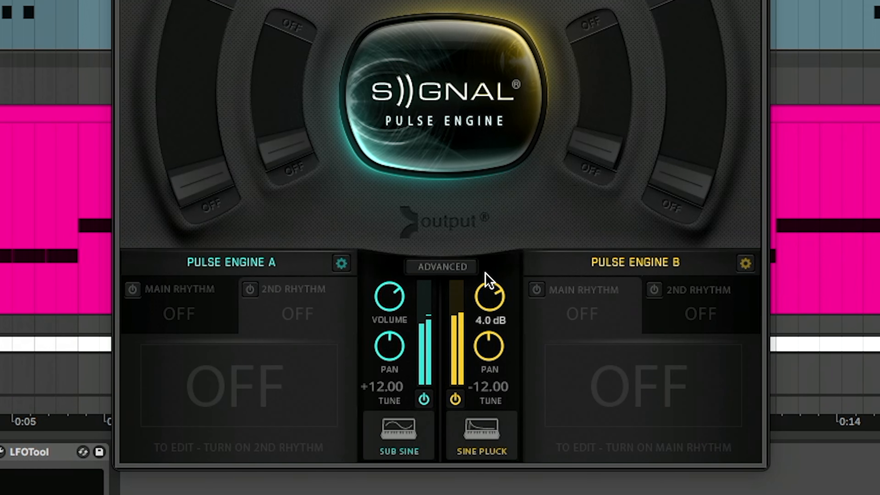
# Step: Switch off Pulse Engine A and choose HP Adaptiv. as Pulse Engine B's filter type in the advanced settings
pyautogui.click(424, 400)
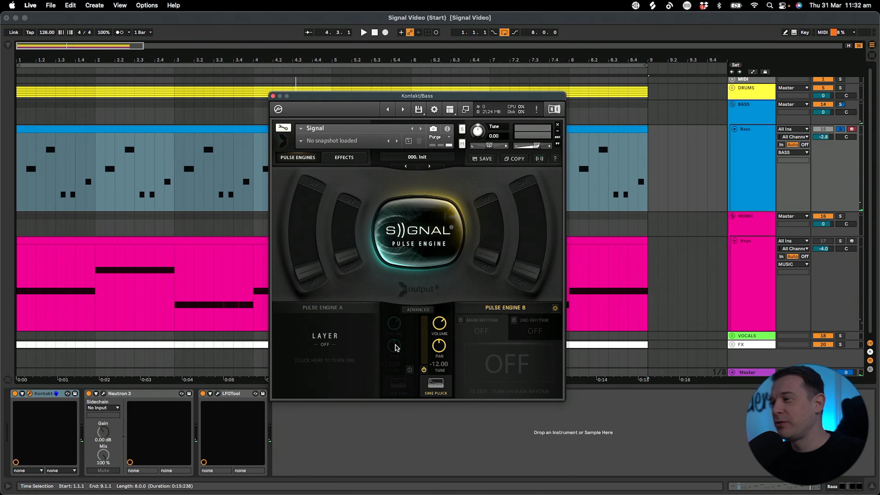
pyautogui.click(418, 309)
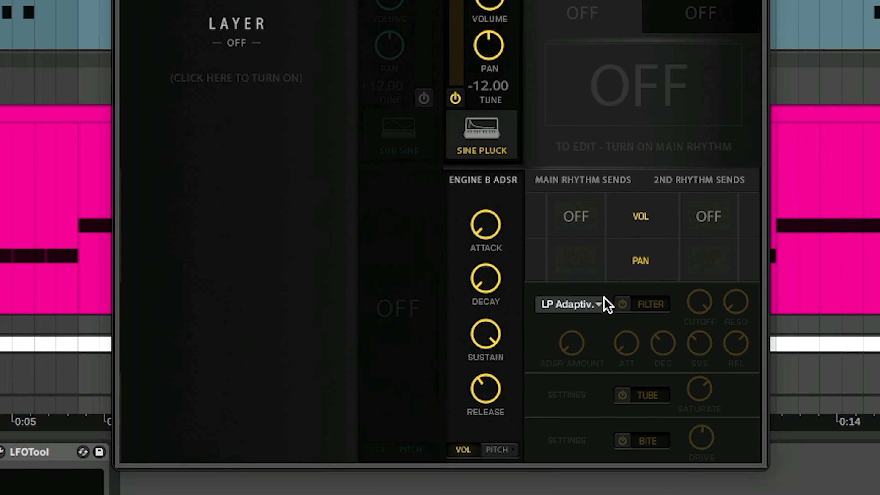
pyautogui.click(588, 303)
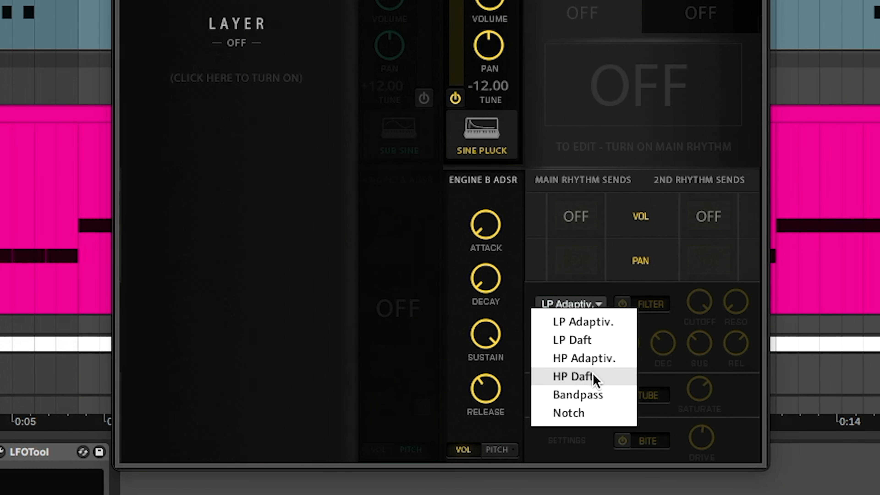
pyautogui.click(595, 355)
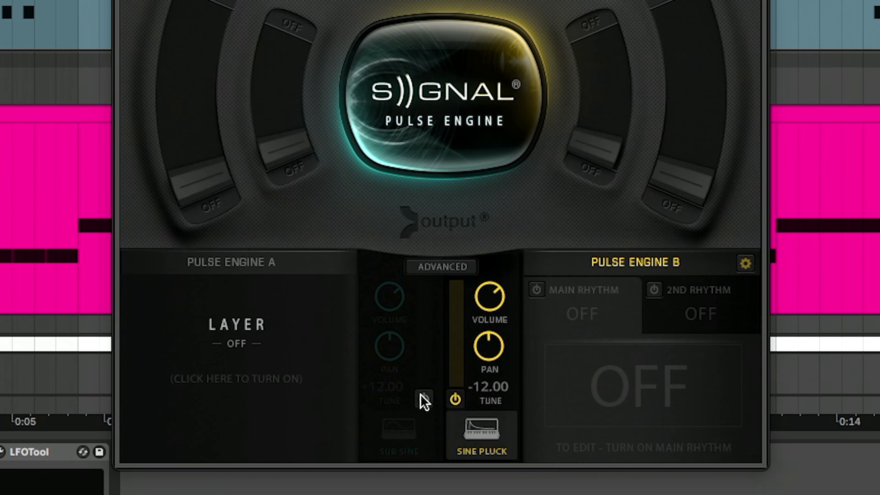
# Step: Switch Pulse Engine A back on and play the Sub Sine and Sine Pluck layers together
pyautogui.click(423, 400)
pyautogui.moveTo(442, 324)
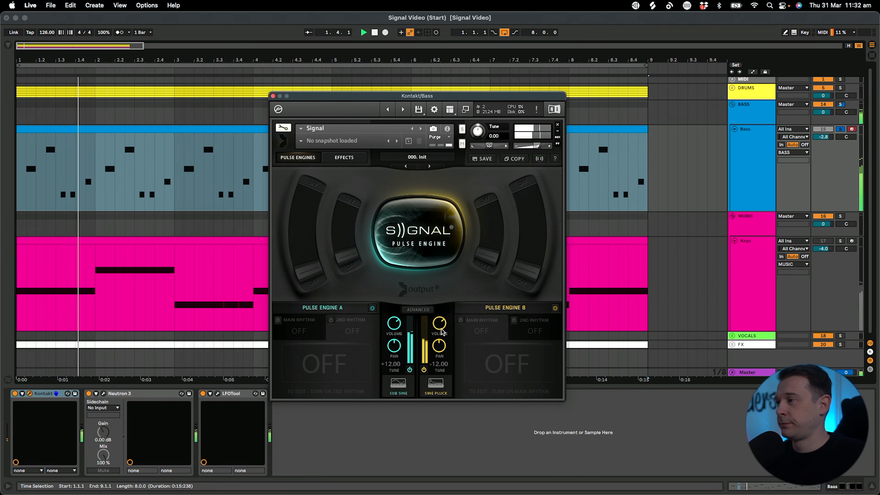
pyautogui.moveTo(395, 331)
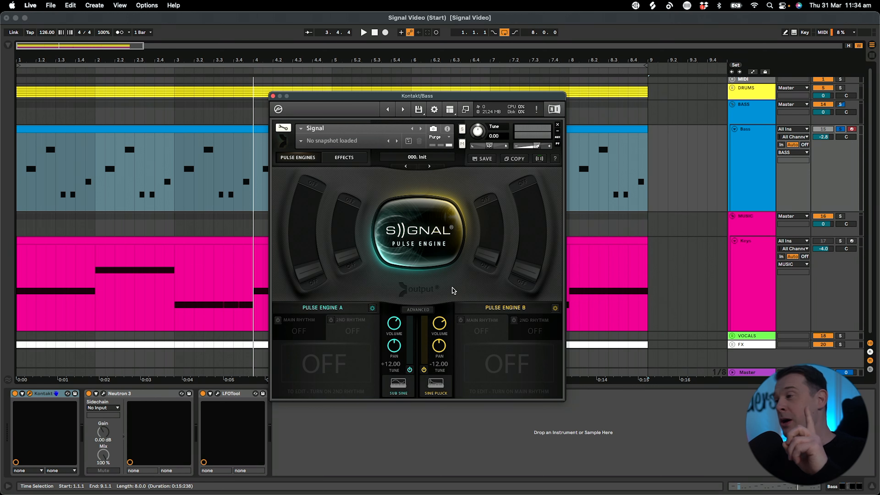
# Step: Enable the Reverb effect for Pulse B only
pyautogui.click(334, 161)
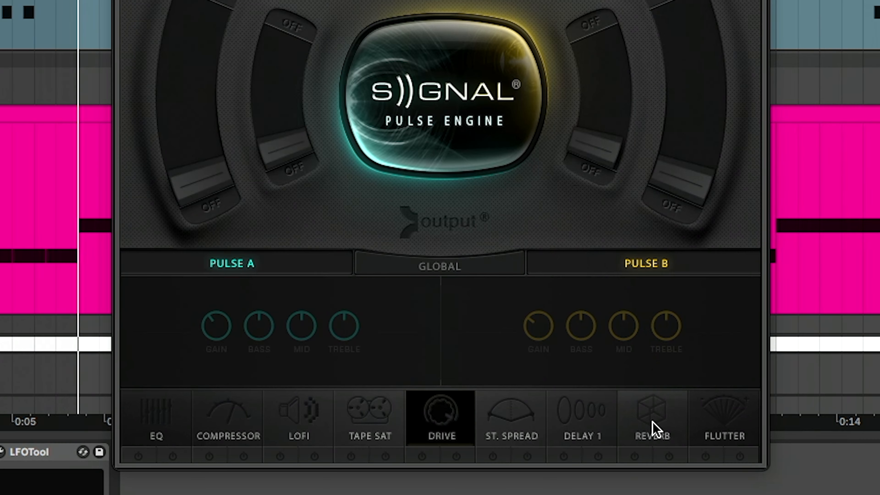
pyautogui.click(656, 425)
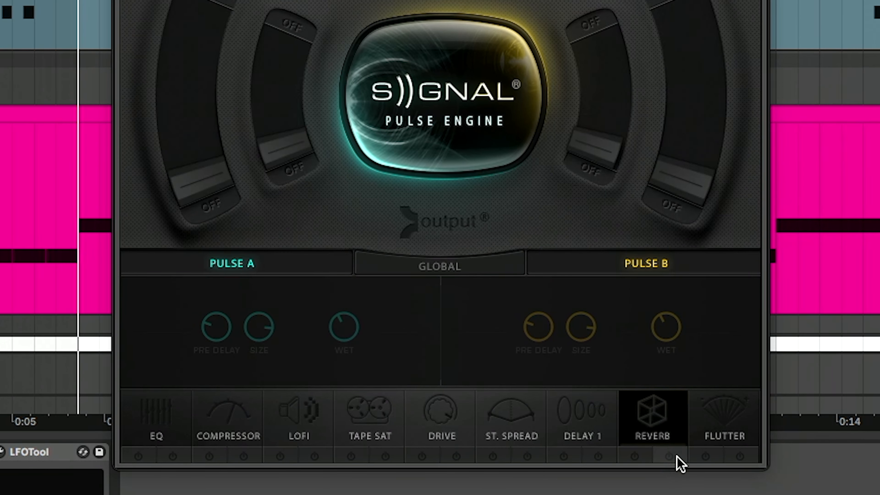
pyautogui.click(670, 456)
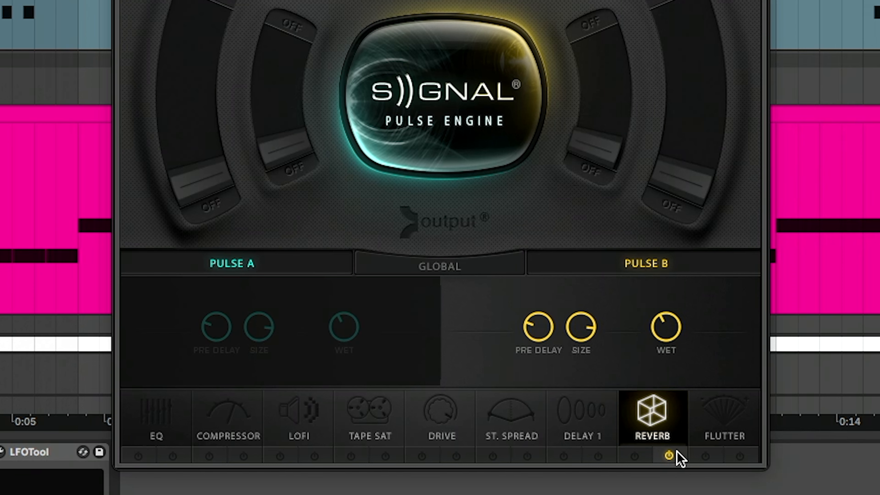
# Step: With Pulse Engine A switched off, lower the Pulse B reverb's wet amount and set its size to 68.0 ms
pyautogui.click(439, 267)
pyautogui.click(423, 400)
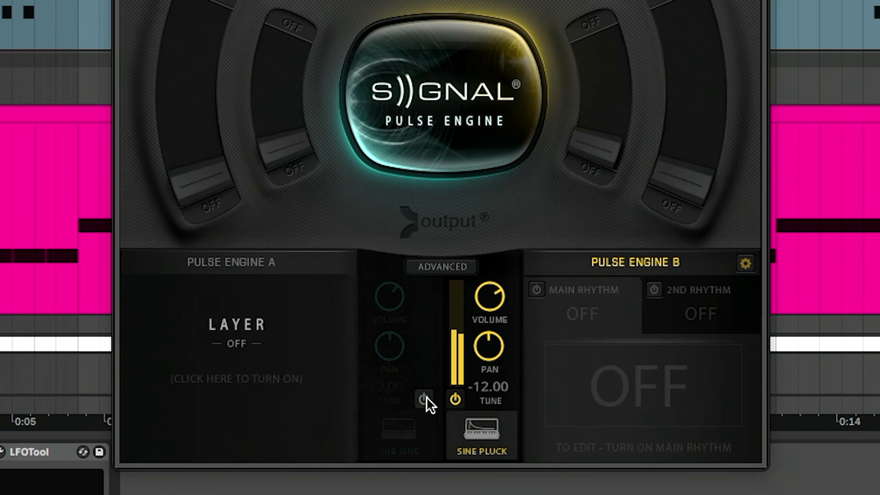
pyautogui.click(640, 2)
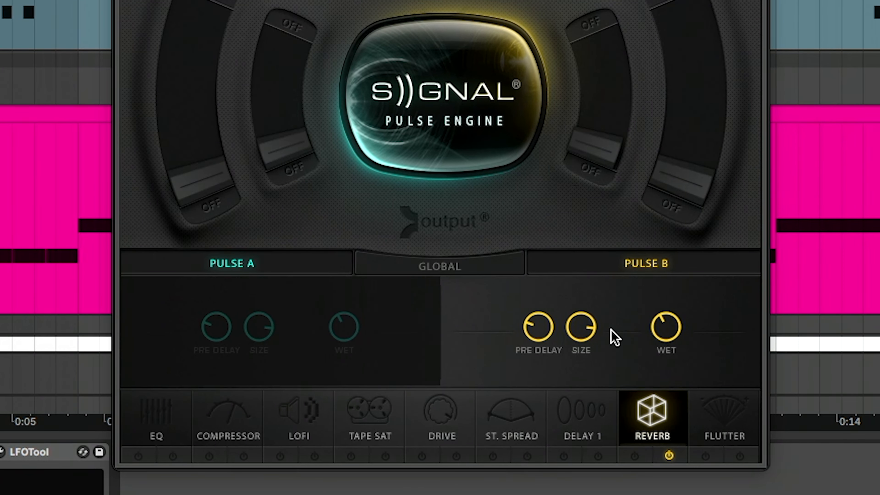
pyautogui.moveTo(662, 329); pyautogui.dragTo(667, 346)
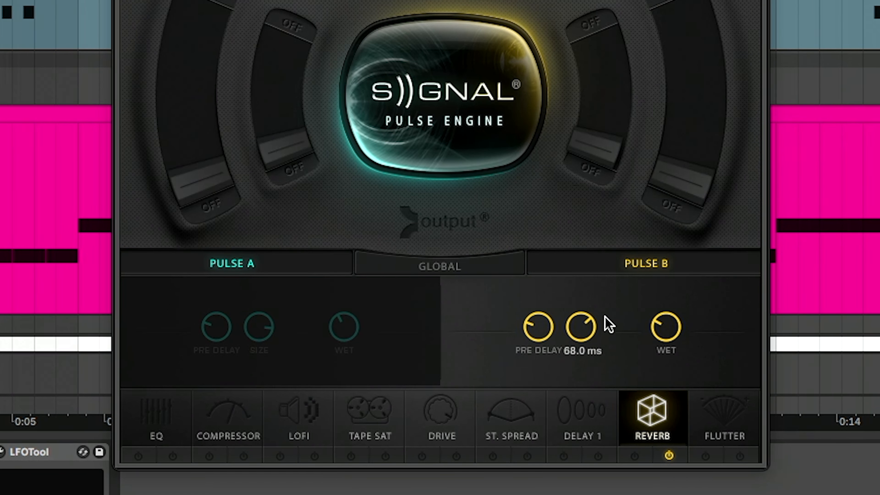
# Step: Reactivate Pulse Engine A and listen to the layered bass with the reverb on its pluck layer
pyautogui.click(309, 158)
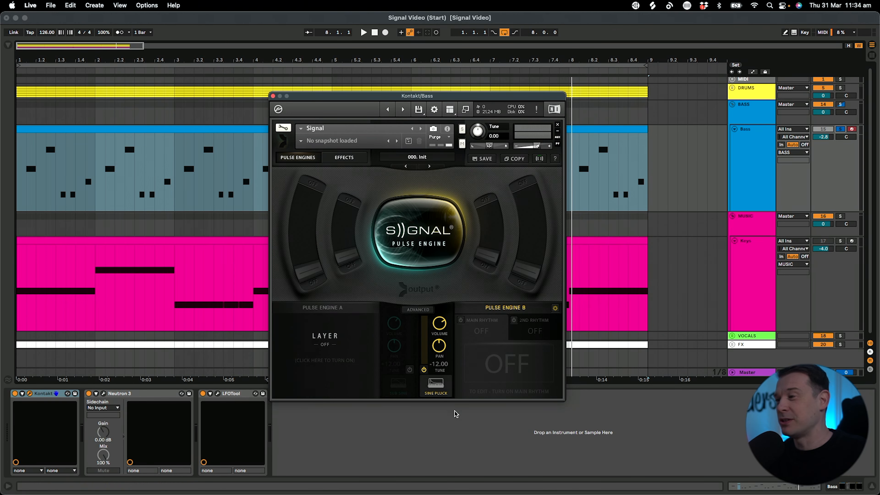
pyautogui.click(410, 369)
pyautogui.press('space')
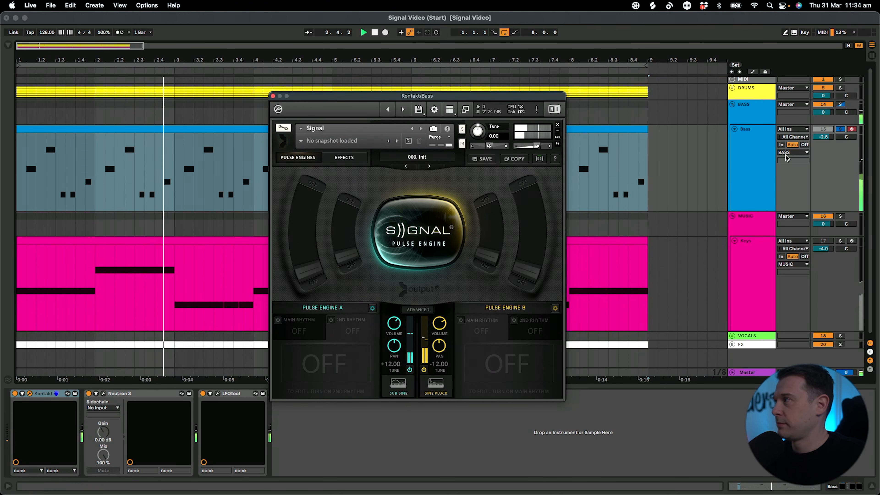
pyautogui.press('space')
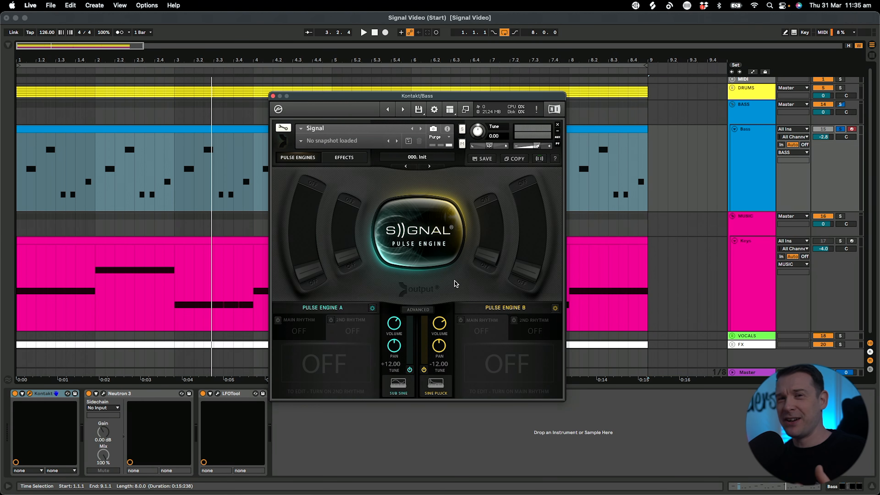
# Step: Unsolo the Bass track during playback and balance the mix, with Bass at 1.4 dB and Keys at -7.9 dB
pyautogui.press('space')
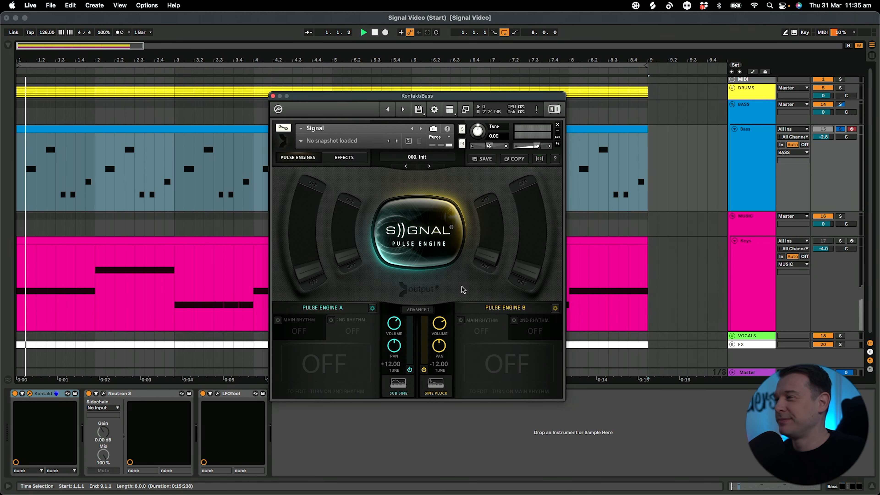
pyautogui.click(841, 129)
pyautogui.moveTo(827, 138); pyautogui.dragTo(827, 134)
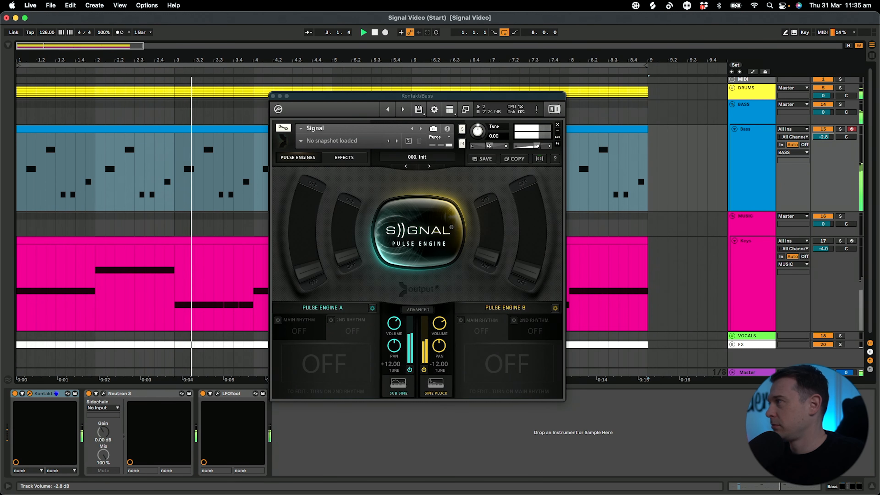
pyautogui.click(440, 326)
# Step: Unfold the Master track and mute the DRUMS group to hear the bass and keys together
pyautogui.click(734, 374)
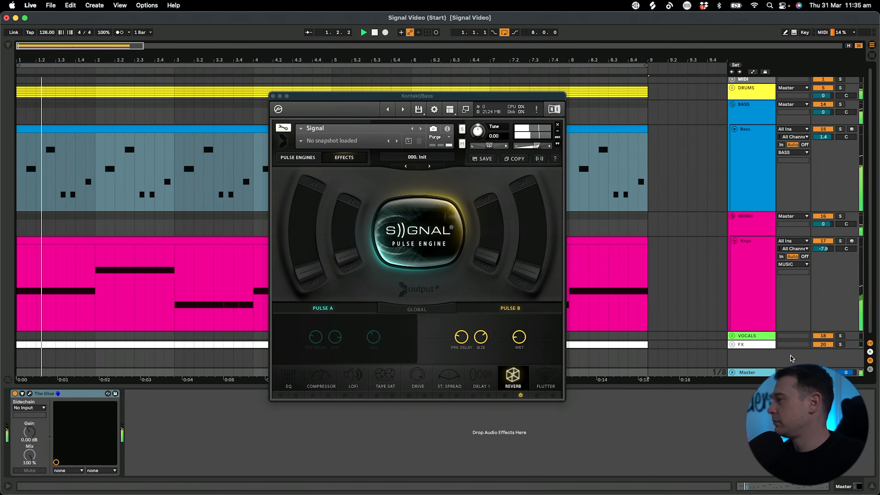
pyautogui.click(750, 311)
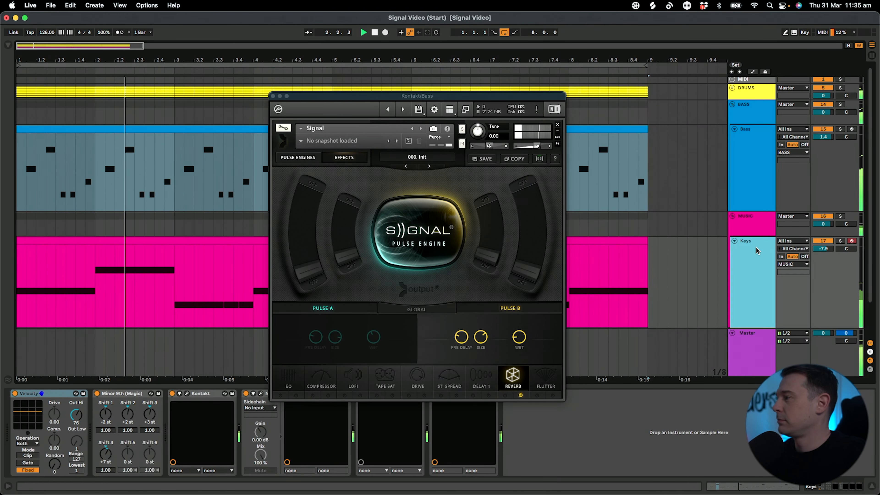
pyautogui.click(581, 166)
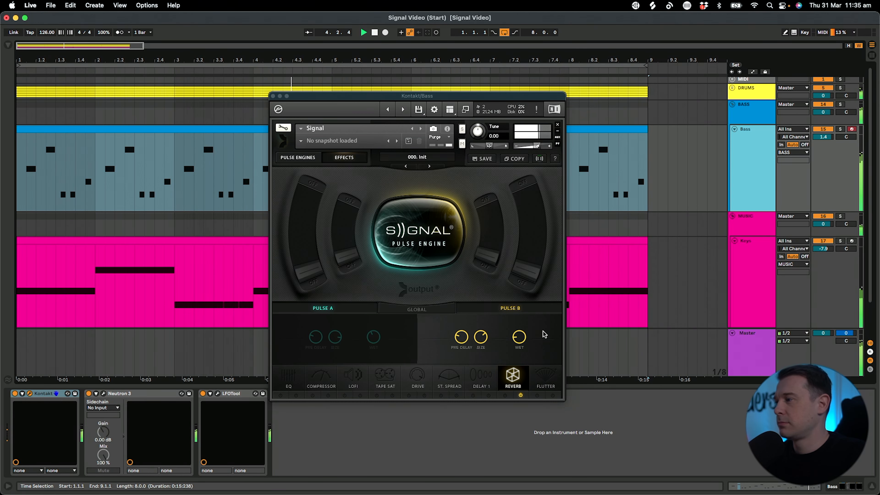
pyautogui.click(826, 89)
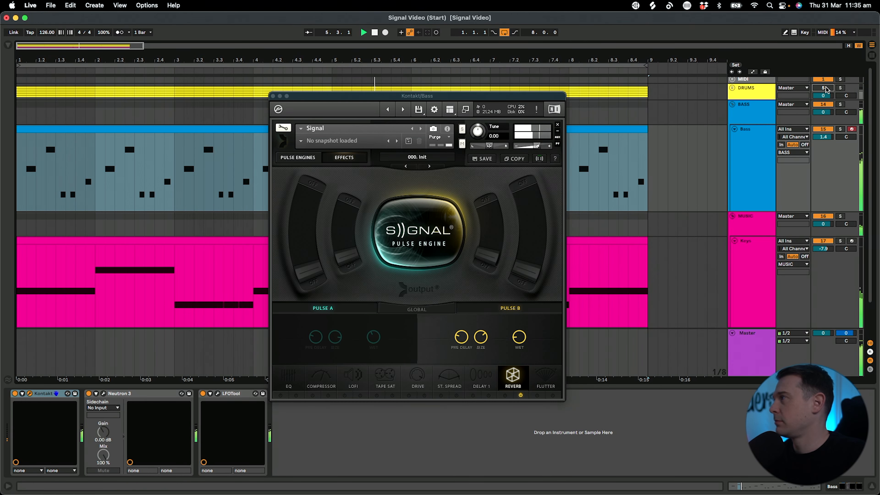